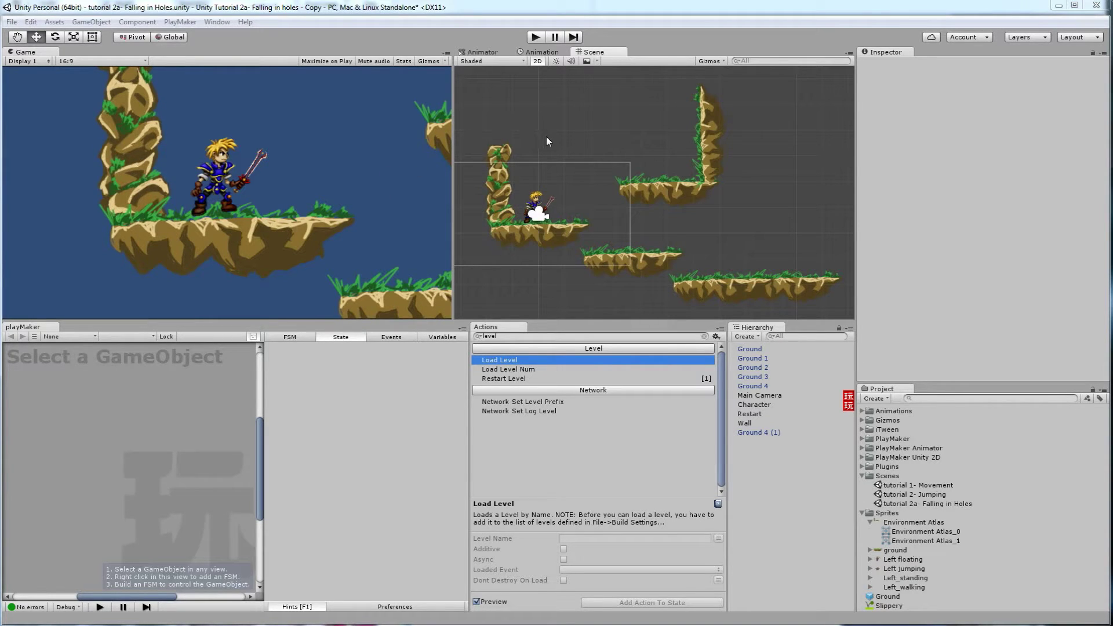
- Test-run the level, moving the character left and jumping, then stop play mode
left_click(536, 37)
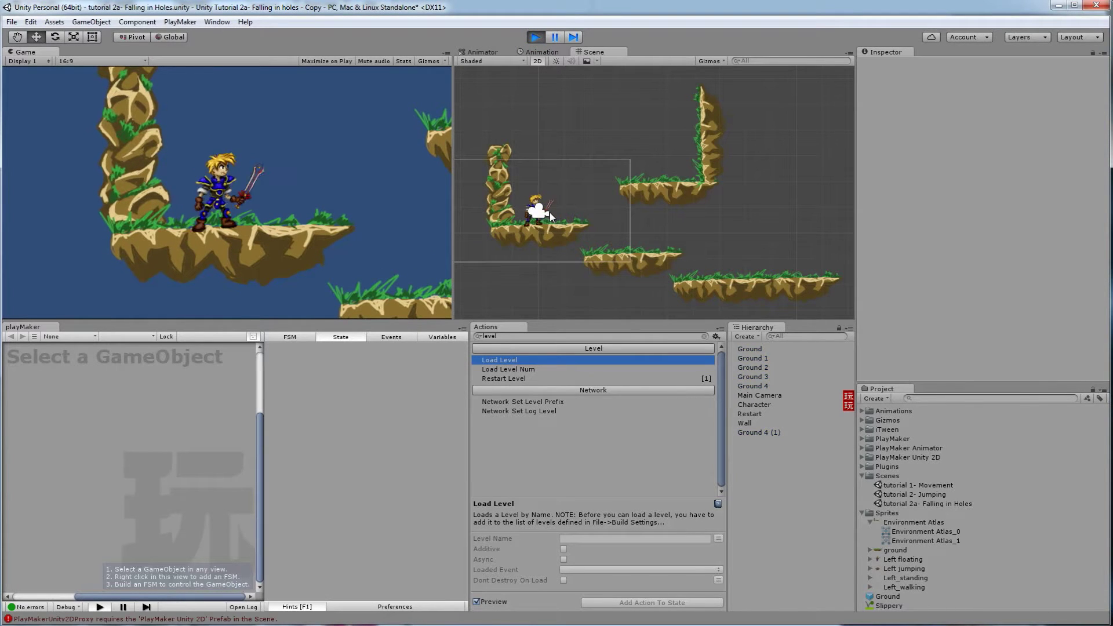
key("Left")
key("space")
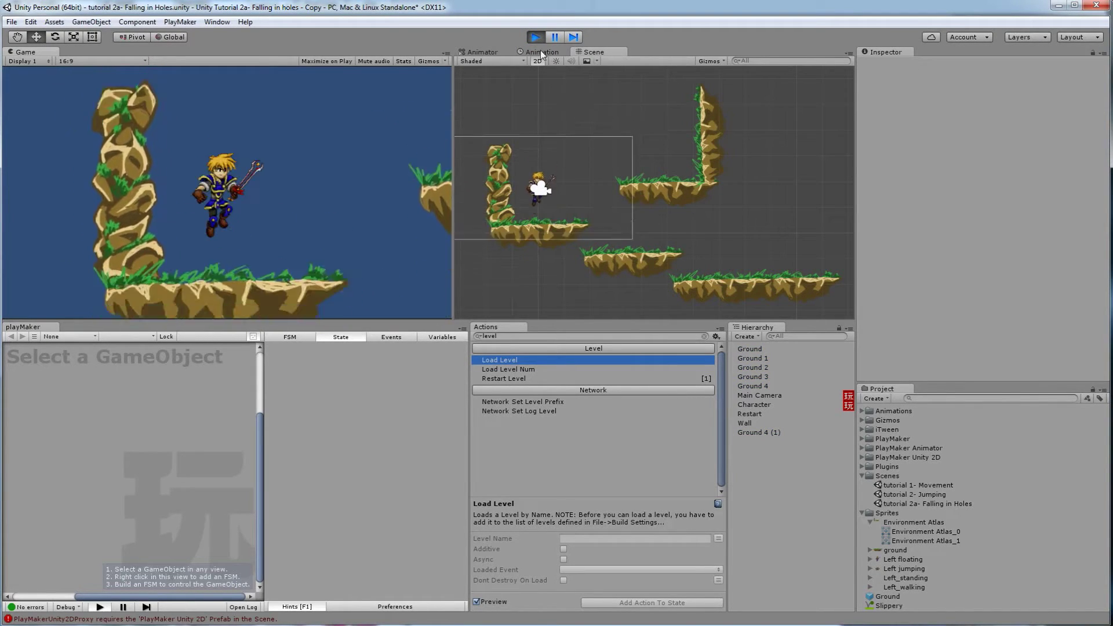
left_click(536, 37)
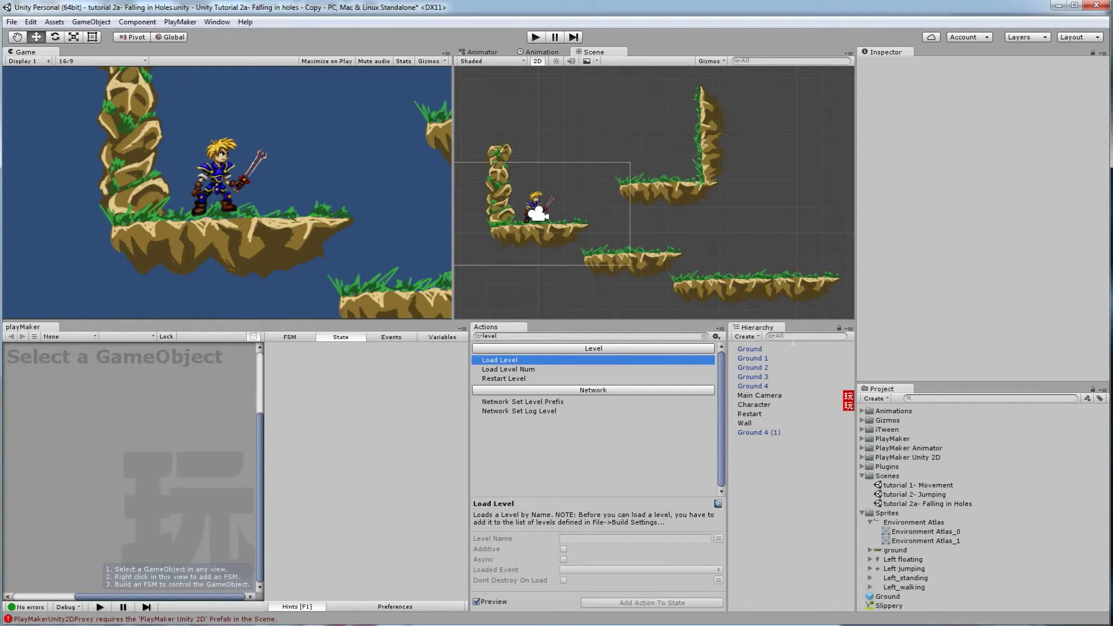
- Create an empty GameObject and place it at the lowest platform's right end (10.99, -1.18)
right_click(775, 455)
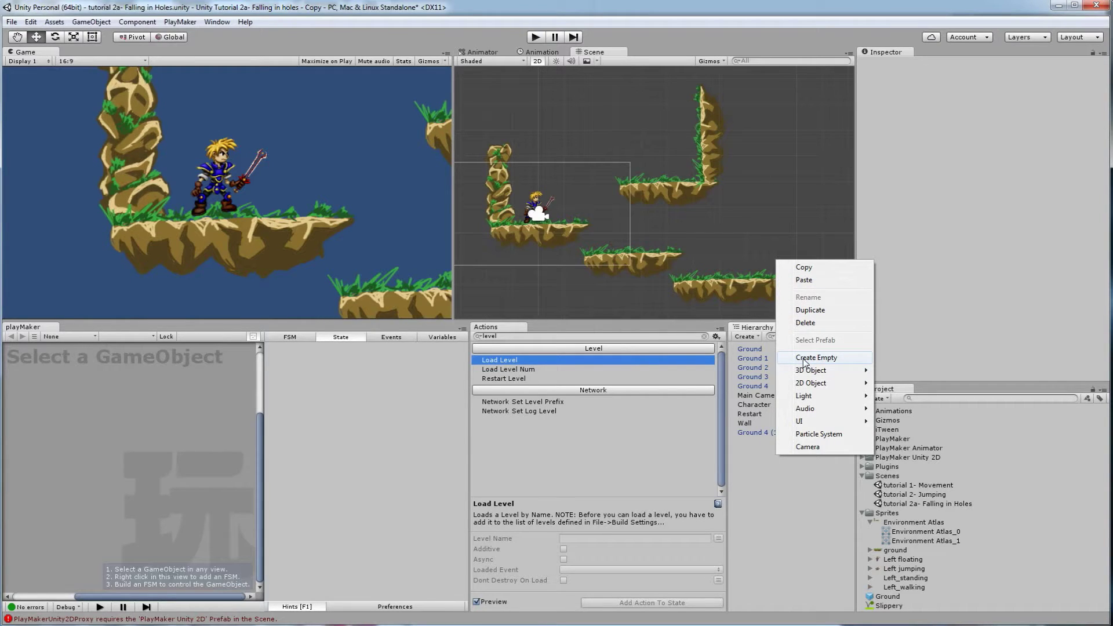
left_click(745, 337)
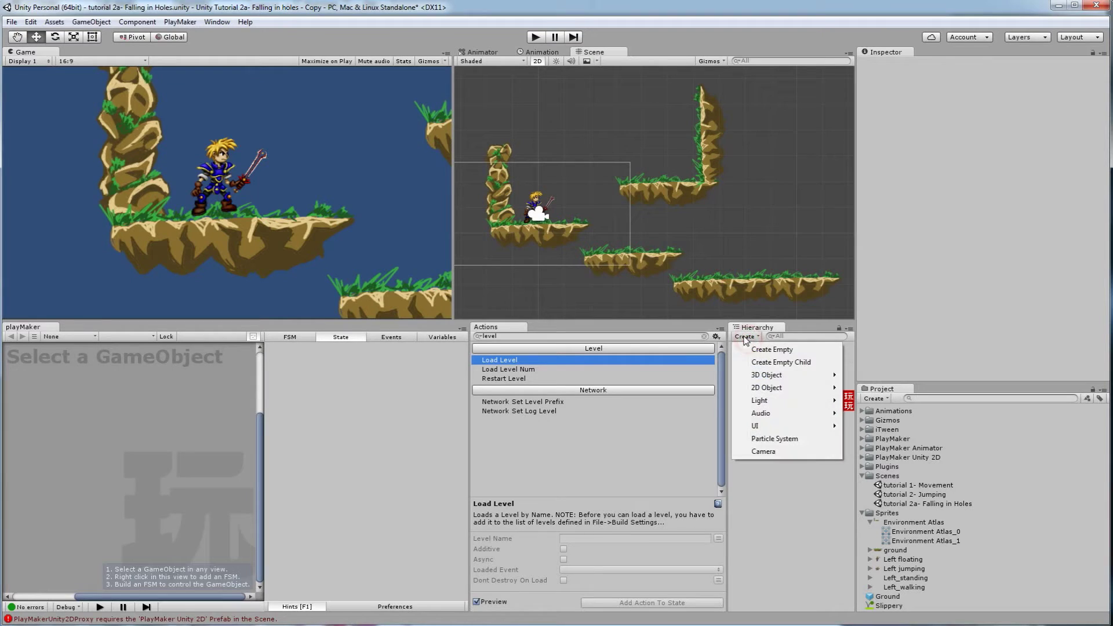
left_click(773, 350)
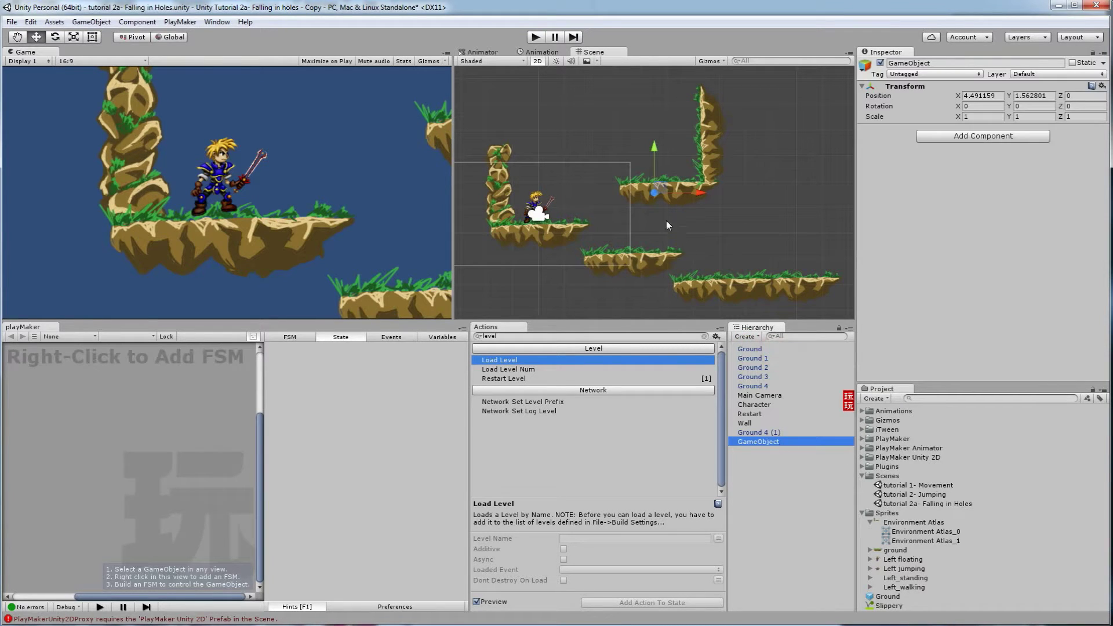
left_click_drag(659, 183, 828, 257)
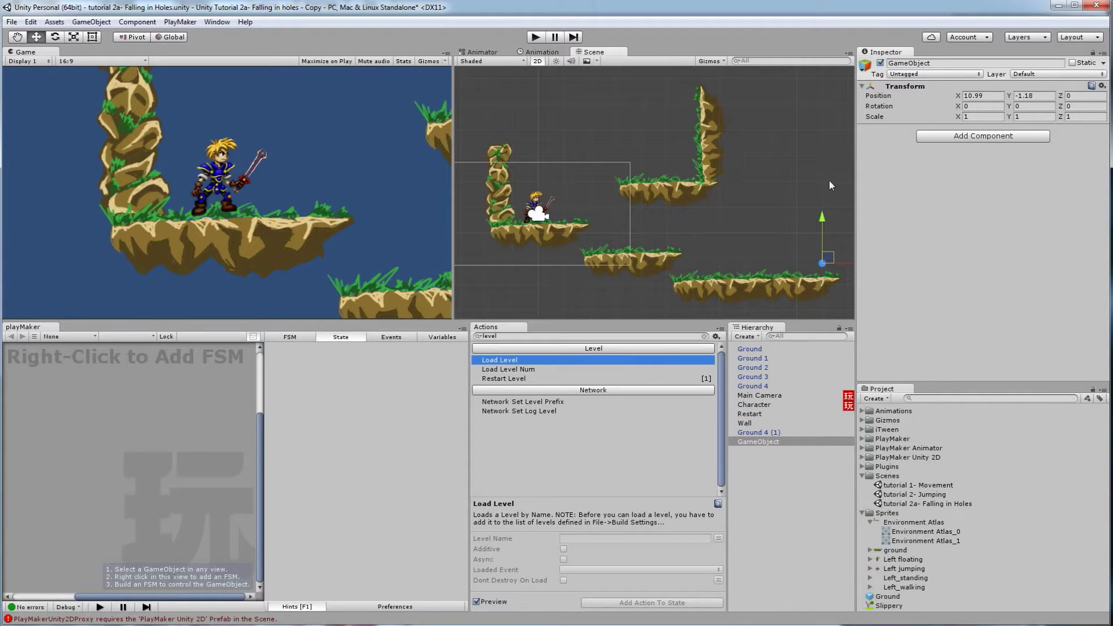
left_click(941, 138)
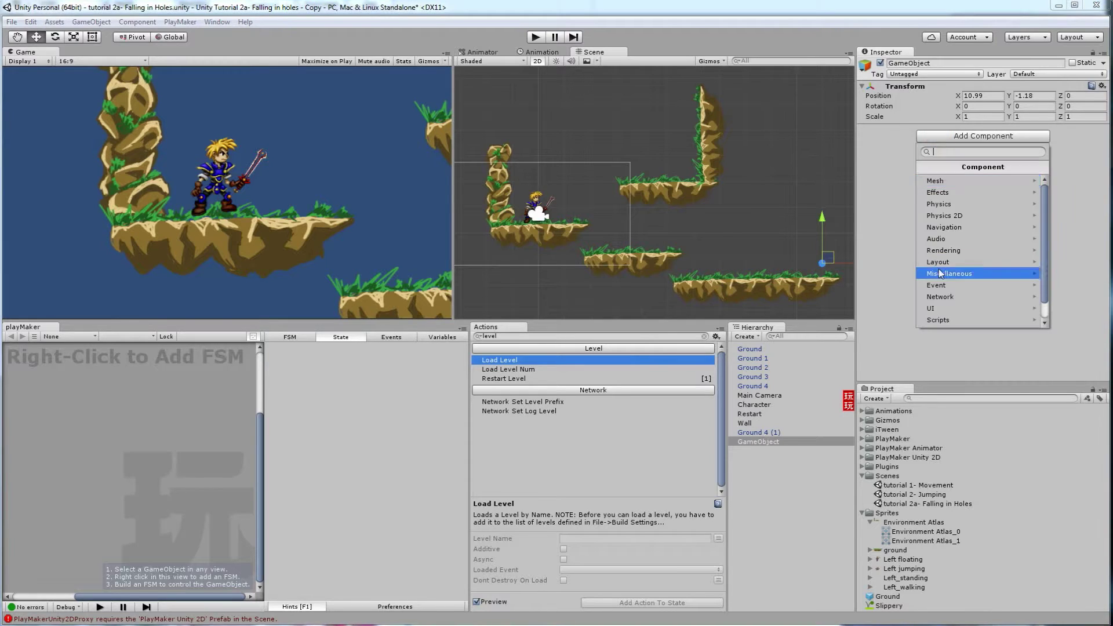
- Add a 1 × 1 Box Collider 2D with zero offset to the empty GameObject
left_click(966, 217)
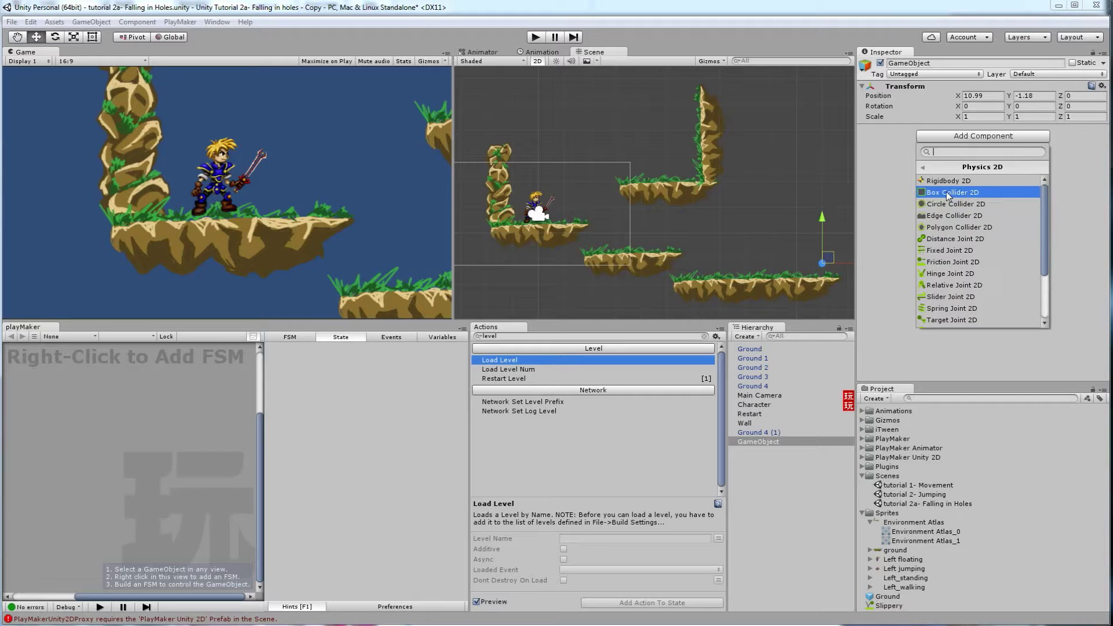
left_click(947, 192)
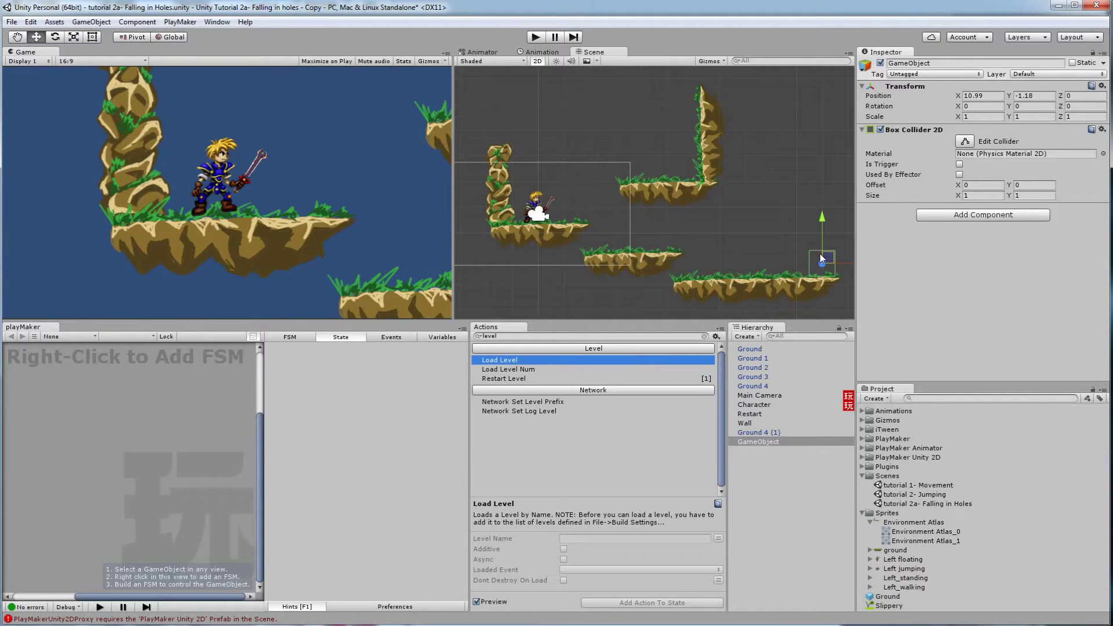
left_click(765, 235)
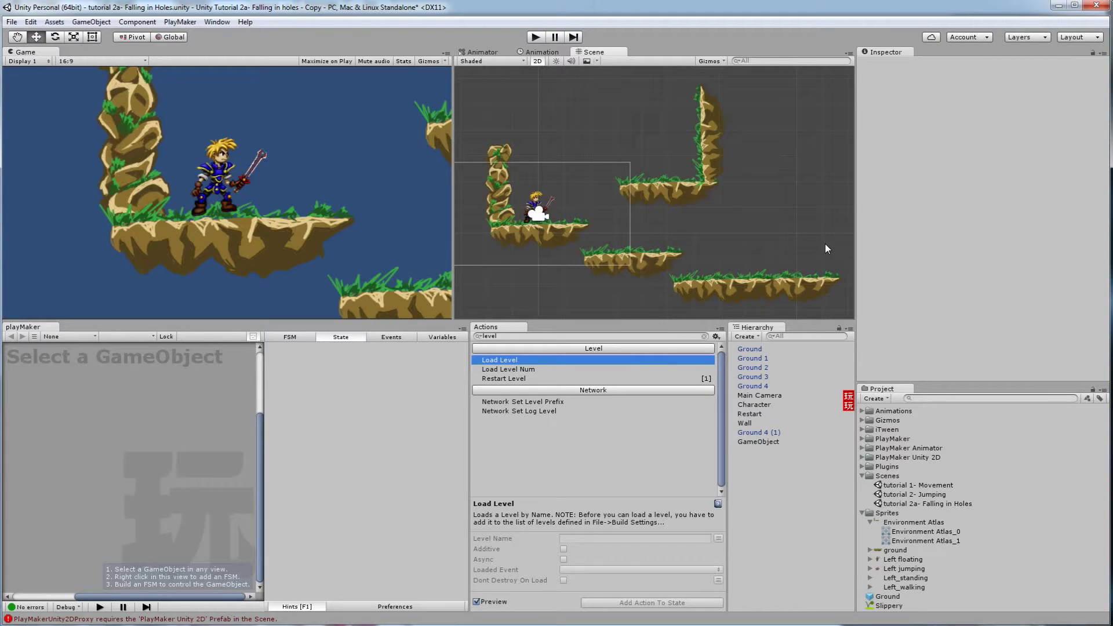
left_click(760, 442)
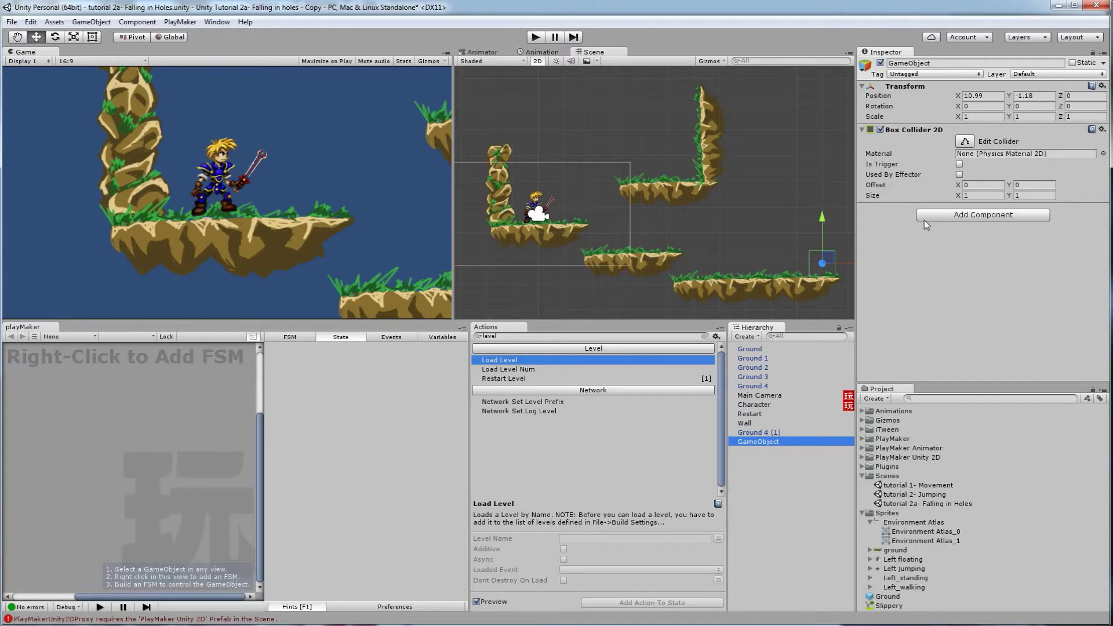
left_click(951, 218)
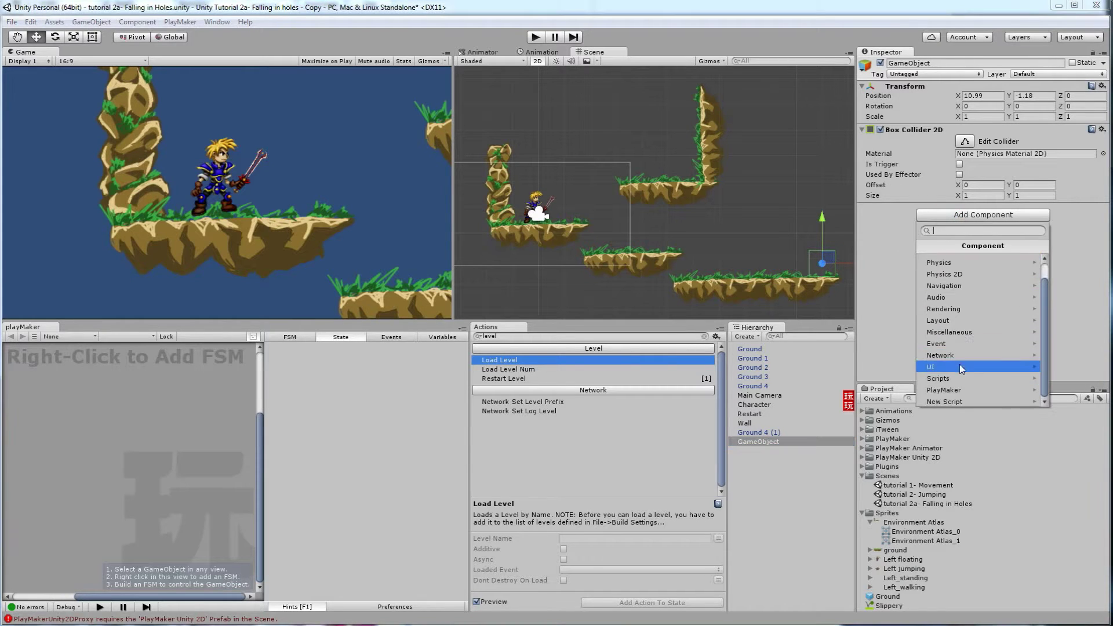
- Attach a PlayMakerFSM component to the GameObject and select its State 1
left_click(952, 390)
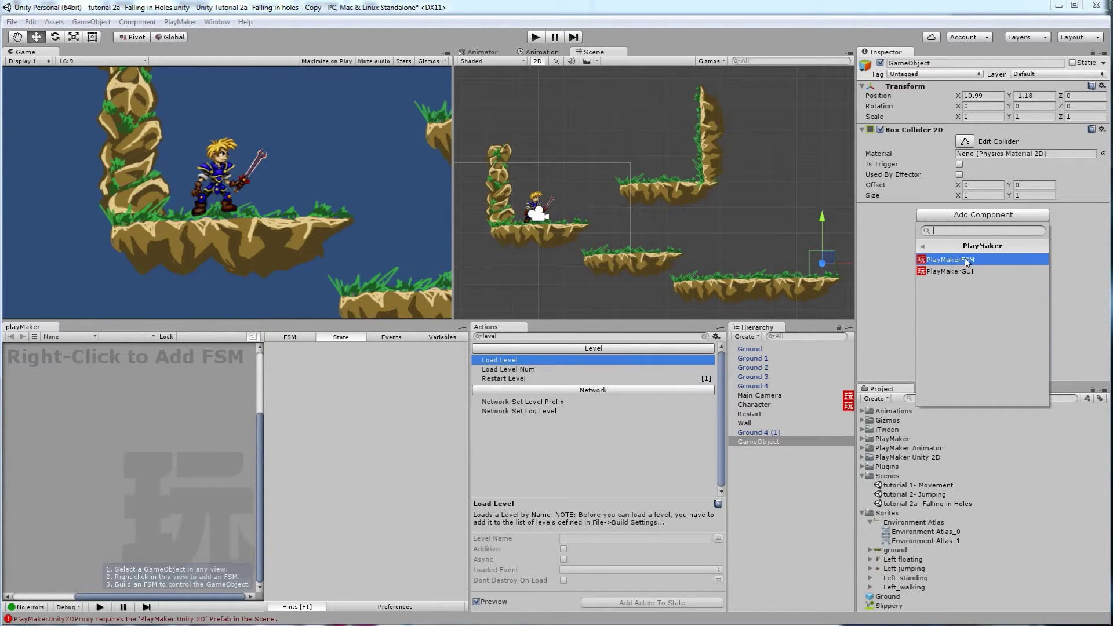
left_click(967, 261)
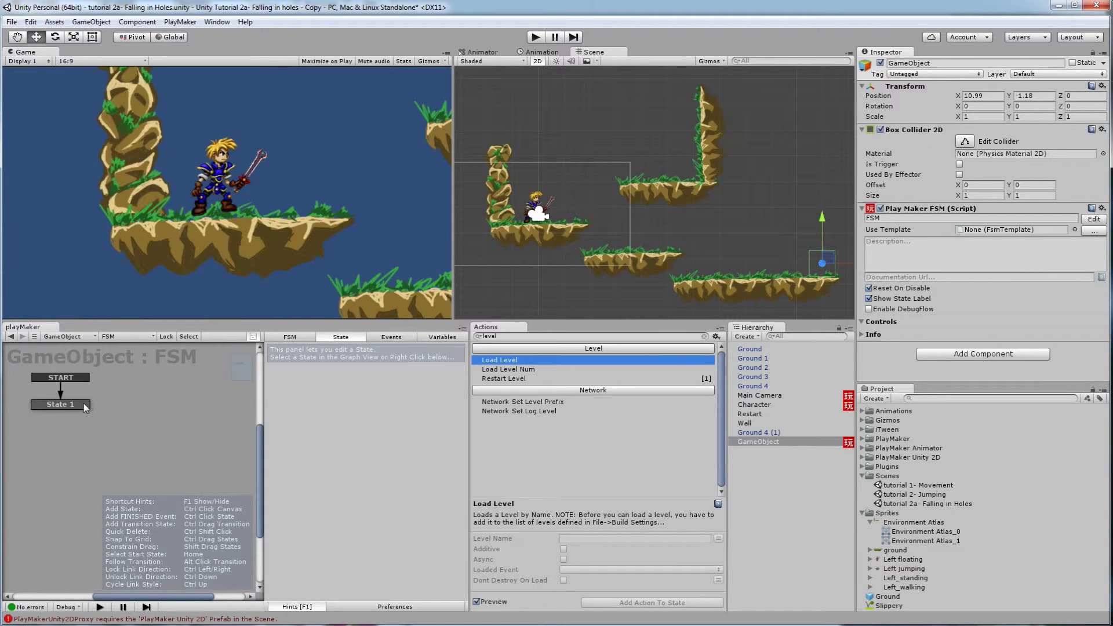
left_click(72, 406)
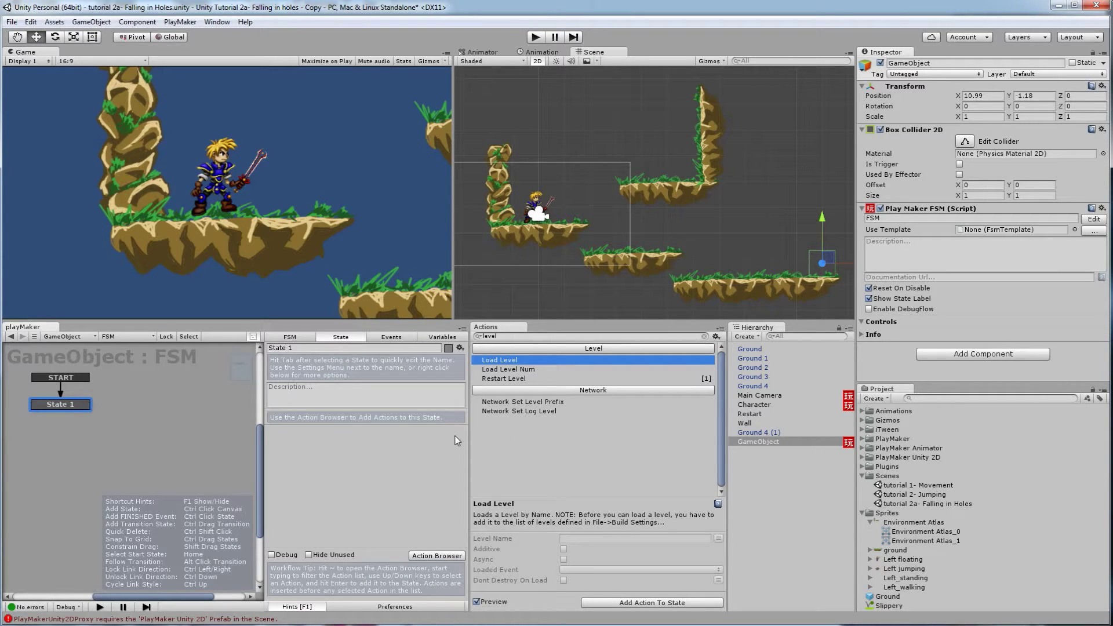
- Search actions for 'colli' and add a Collision 2d Event (On Collision Enter 2D) to State 1
left_click(511, 336)
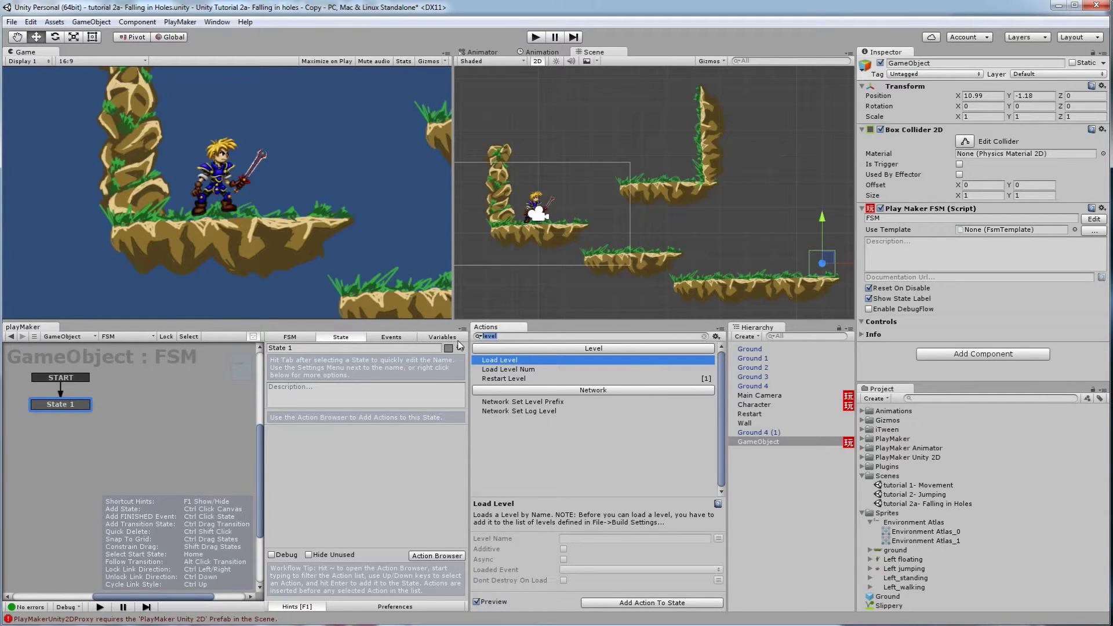
type("t")
key("BackSpace")
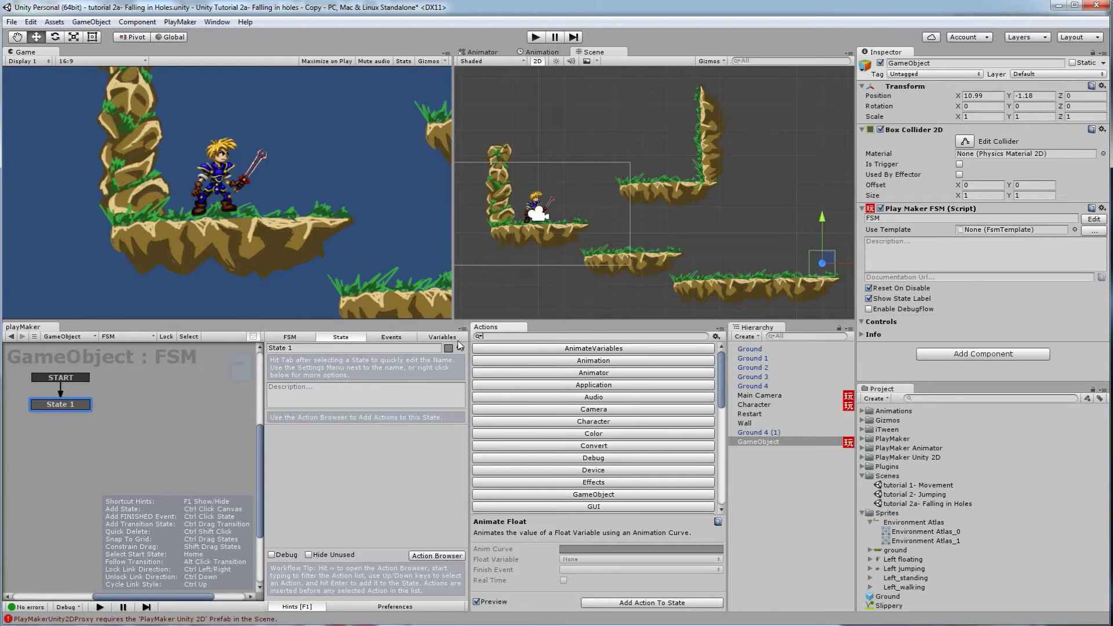
type("colli")
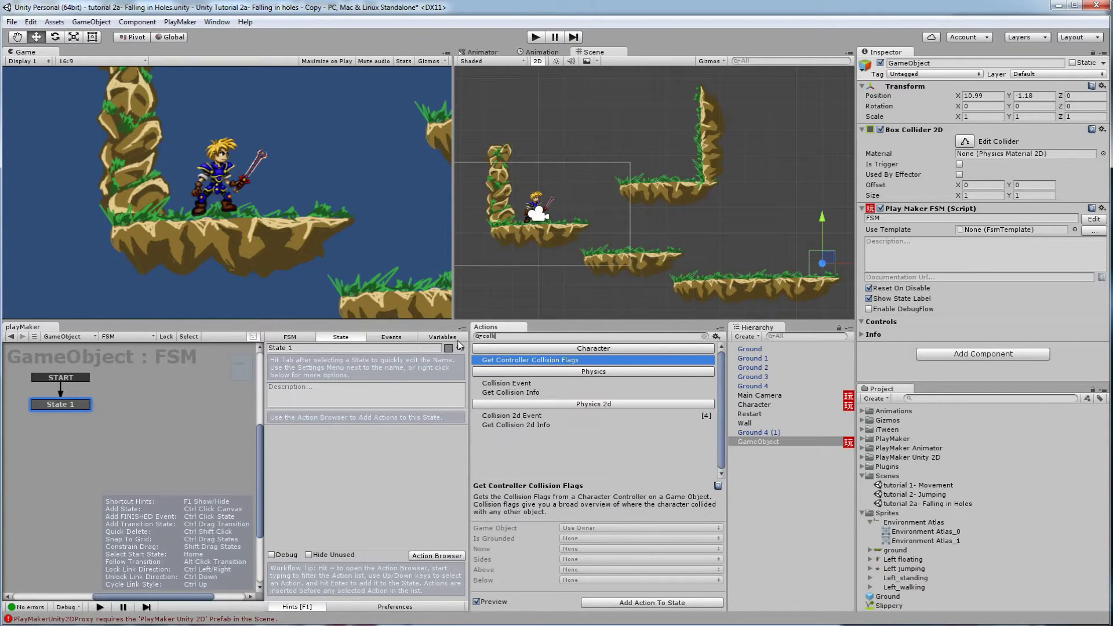
left_click_drag(500, 416, 414, 444)
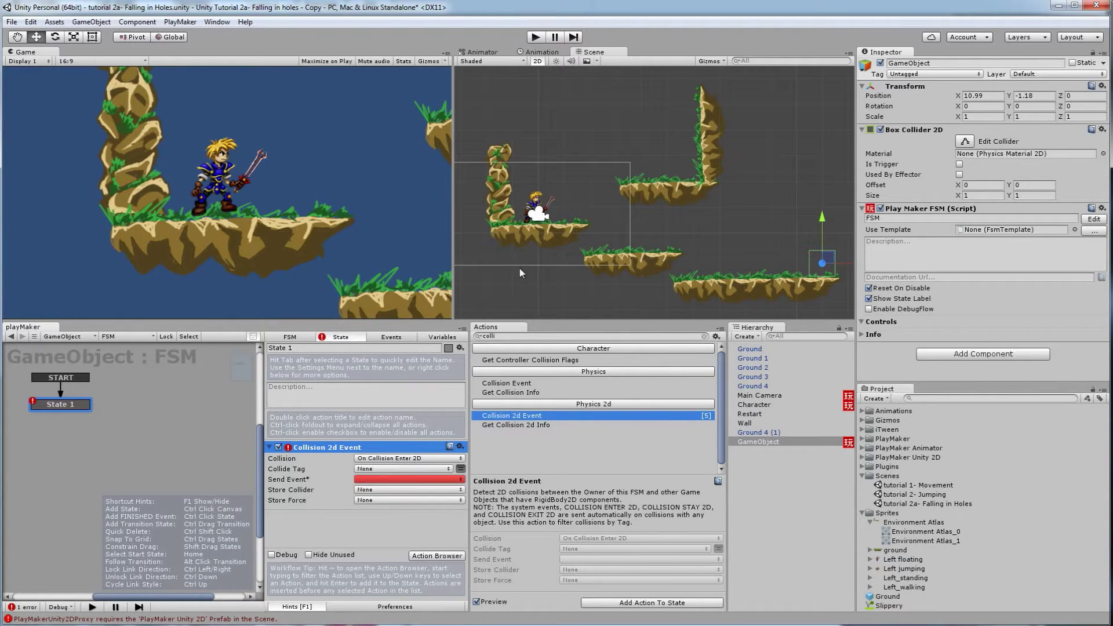
left_click(538, 198)
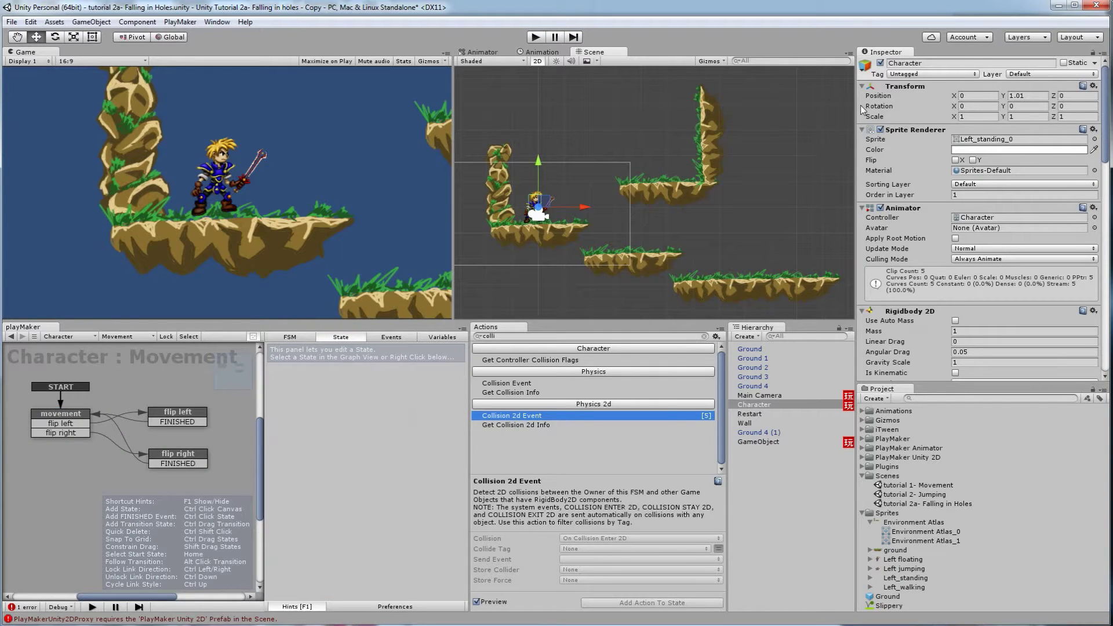
- Set the Character object's tag to Player
left_click(920, 76)
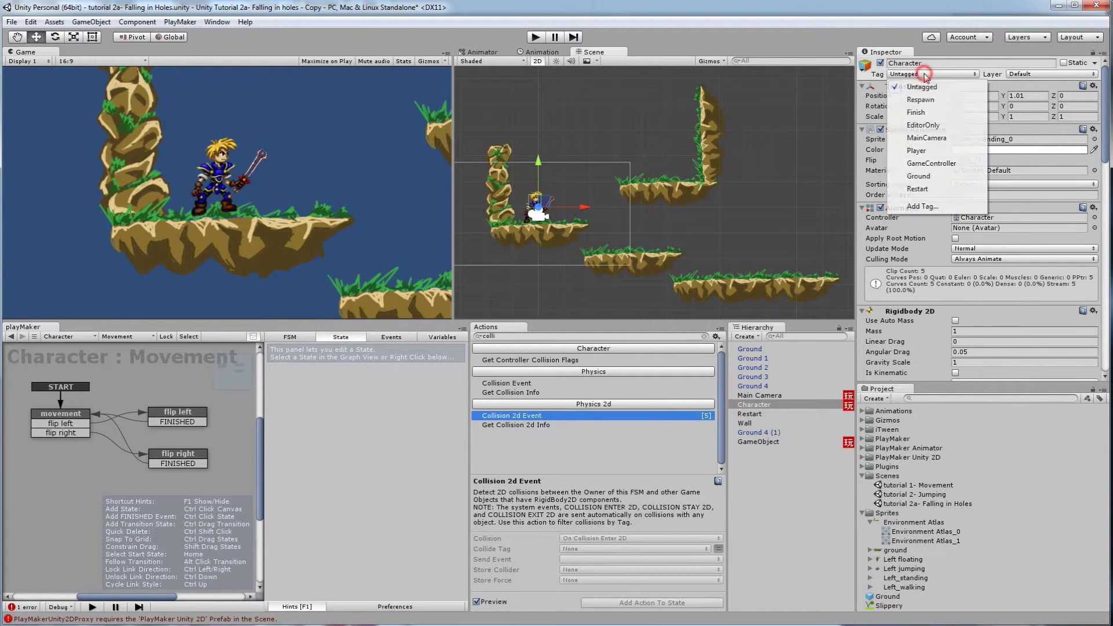
left_click(926, 151)
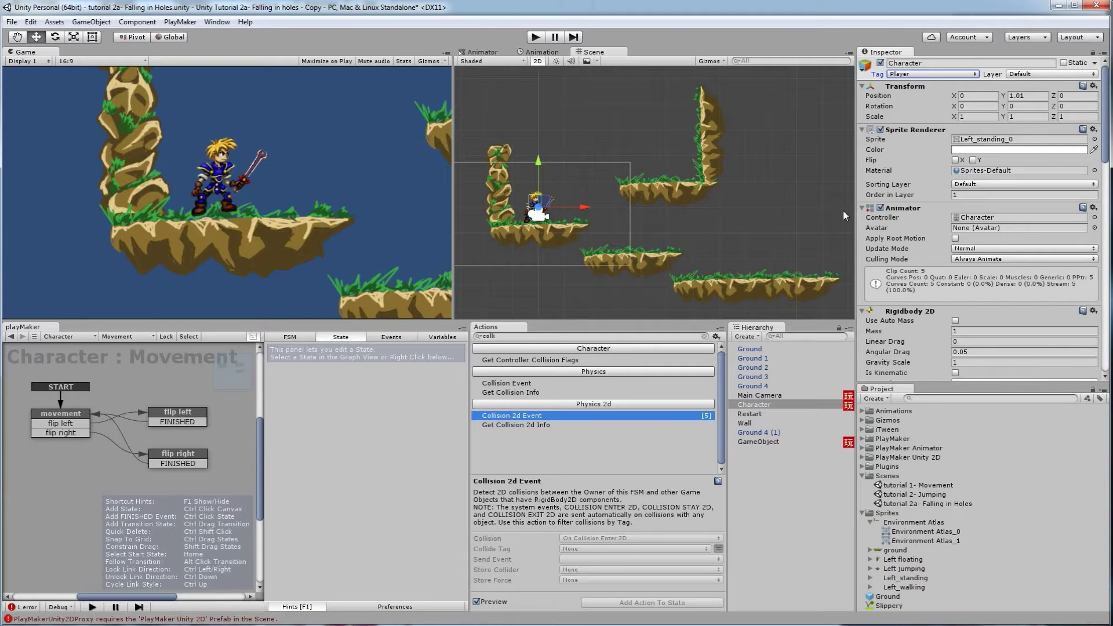
left_click(771, 444)
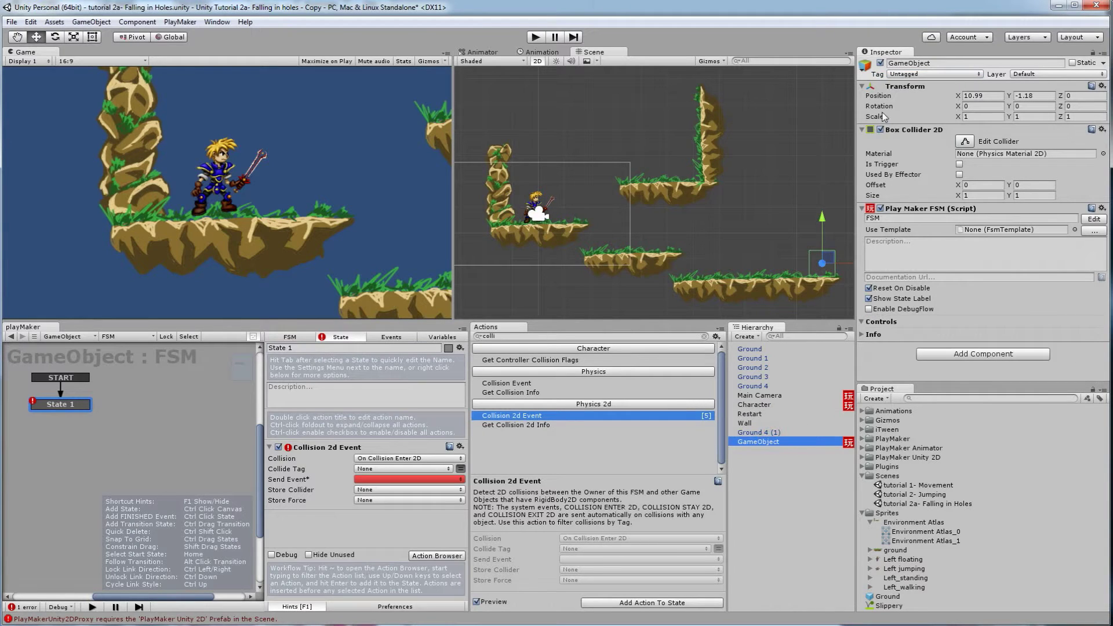
- Rename the empty collider GameObject to 'Level End'
left_click(947, 64)
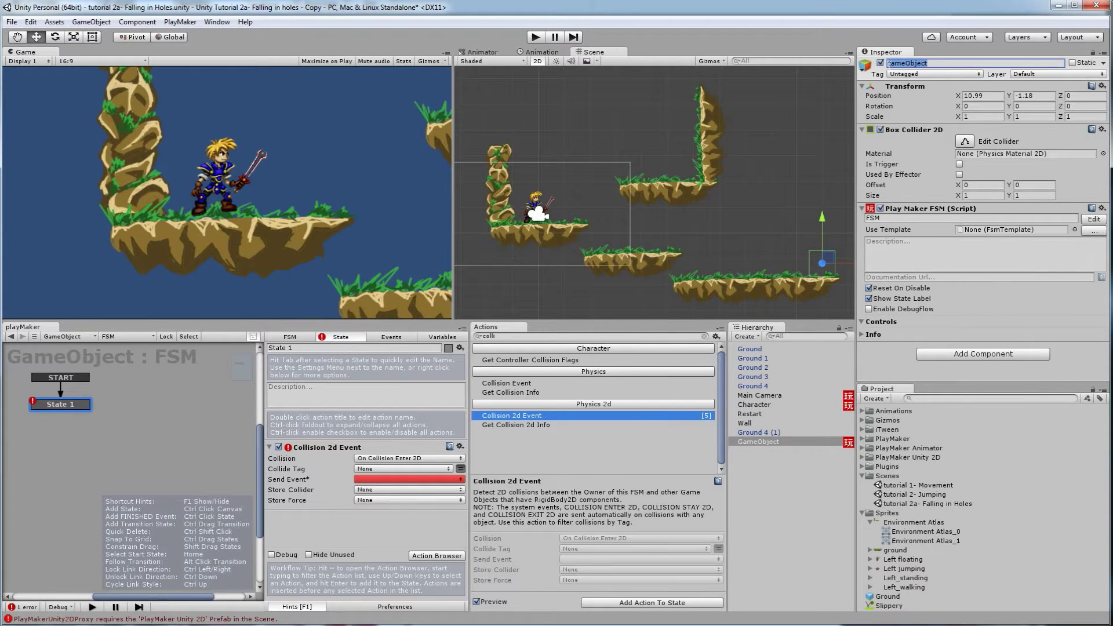
type("Ho")
type("evel En")
type("d")
key("Return")
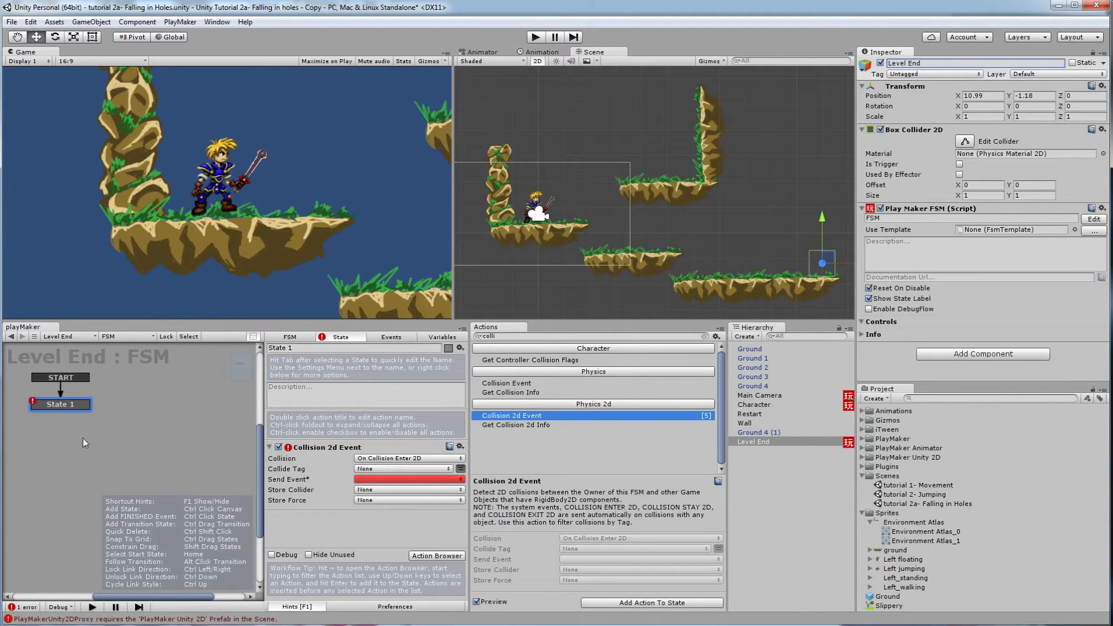
left_click(74, 406)
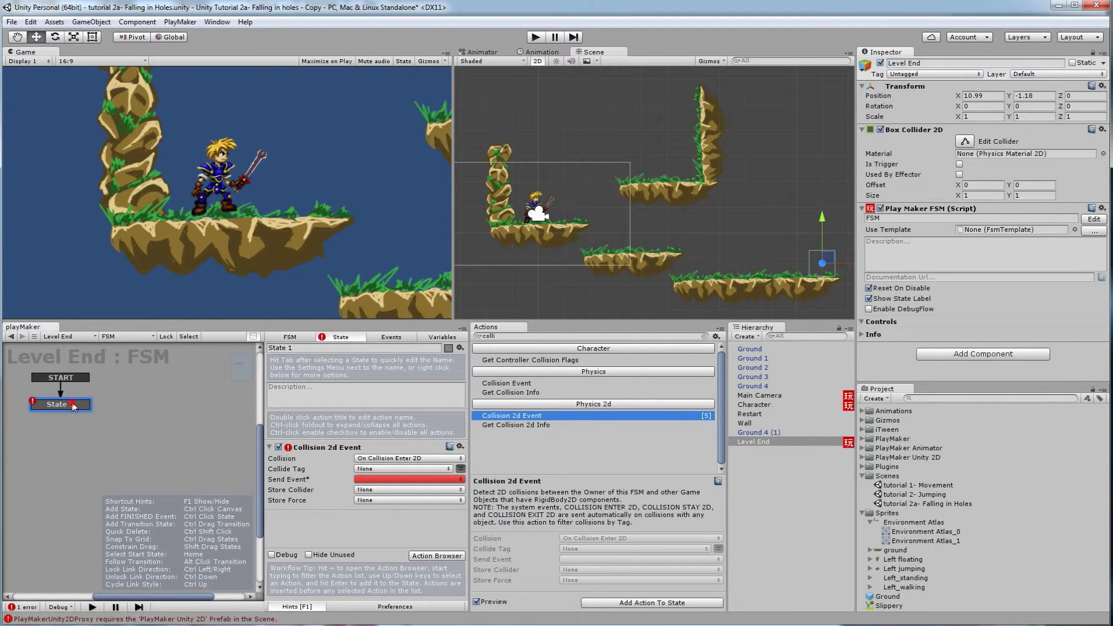
- Set the Collision 2d Event's Collide Tag to Player
left_click(370, 469)
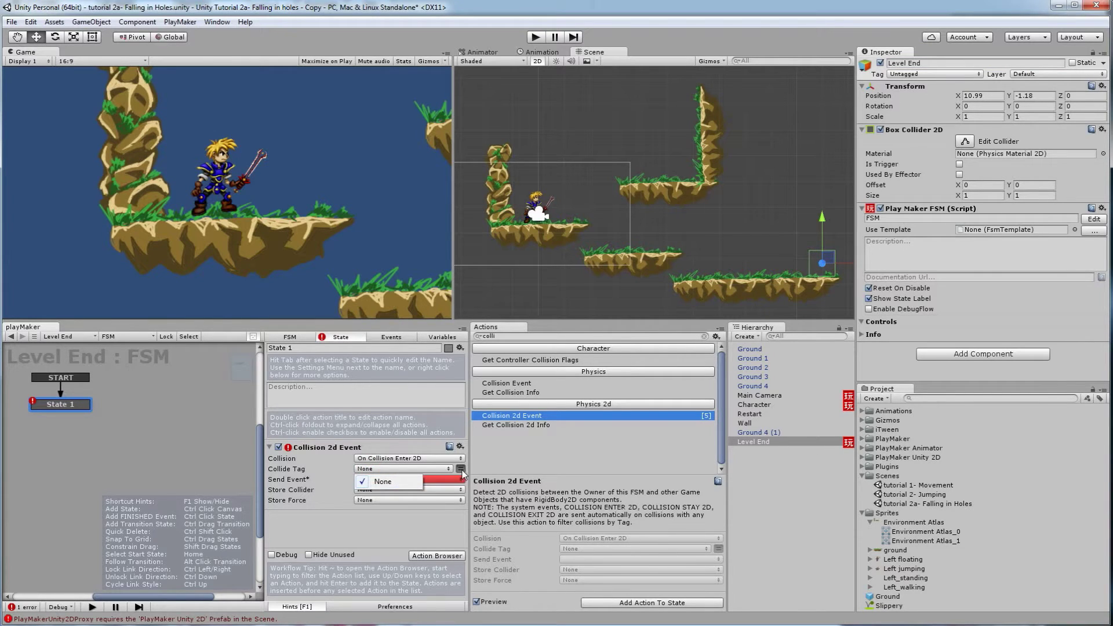
left_click(460, 469)
left_click(435, 469)
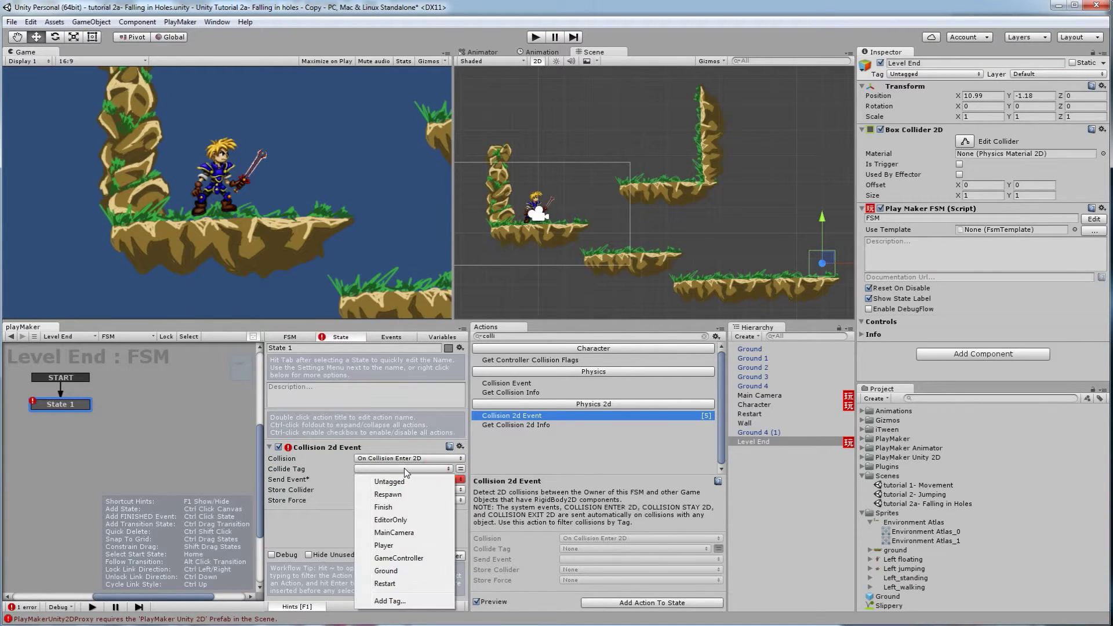
left_click(384, 546)
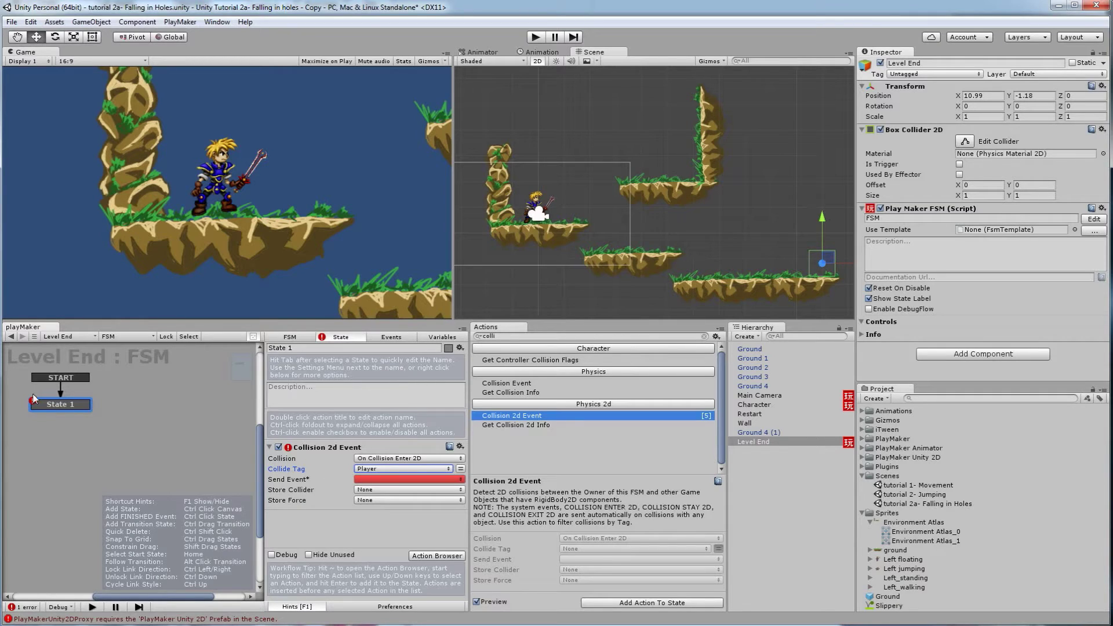
right_click(79, 406)
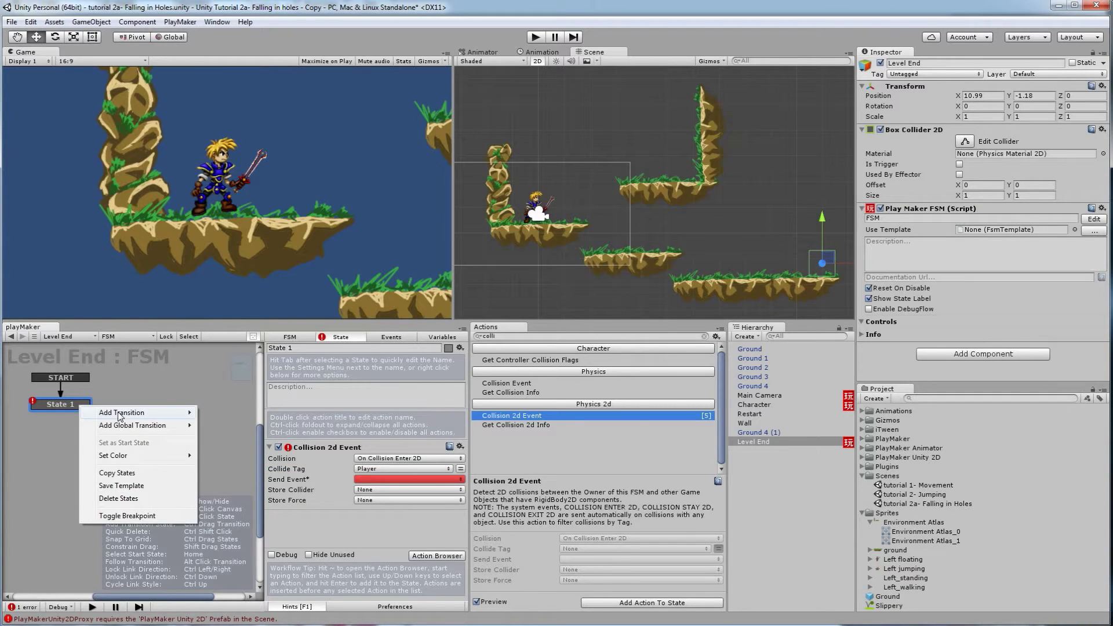
- Give State 1 a FINISHED transition and make the collision event send FINISHED
mouse_move(120, 414)
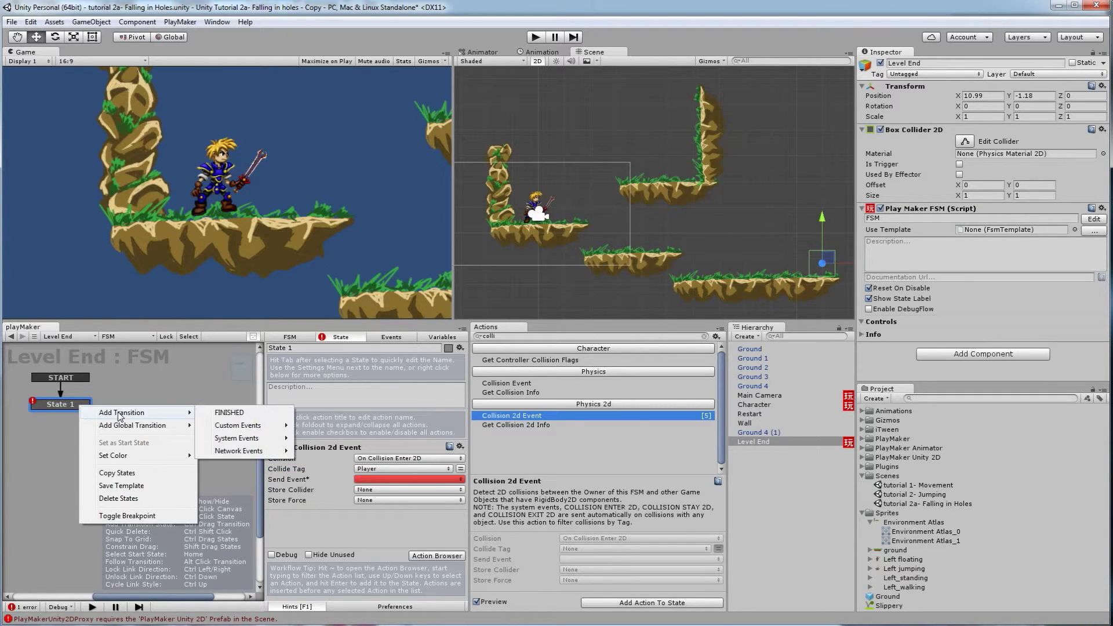
left_click(230, 413)
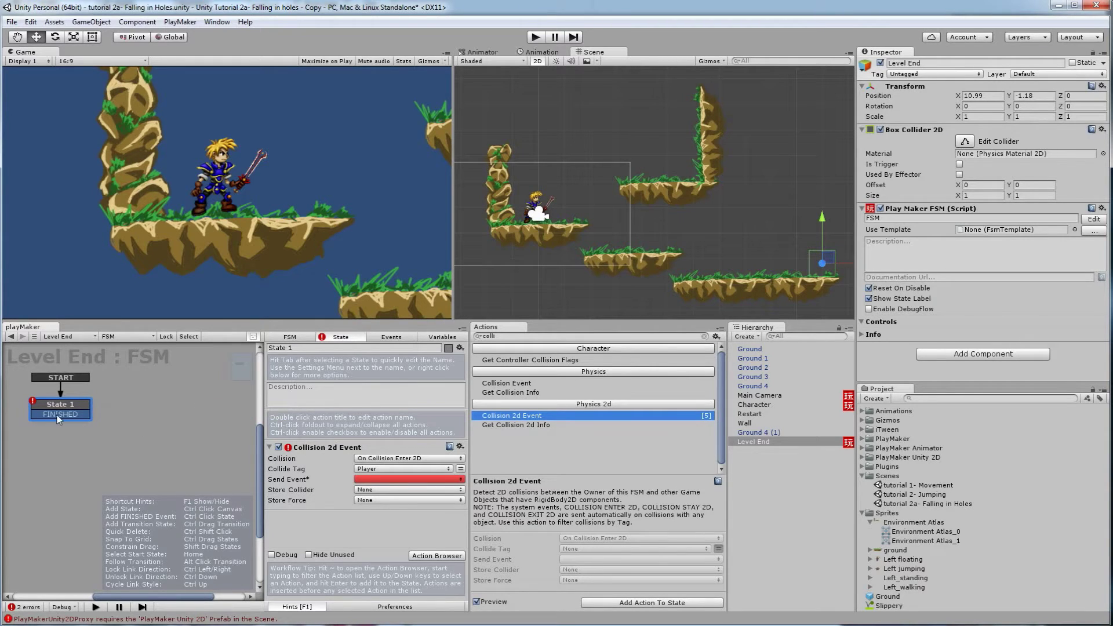
left_click(364, 480)
left_click(384, 506)
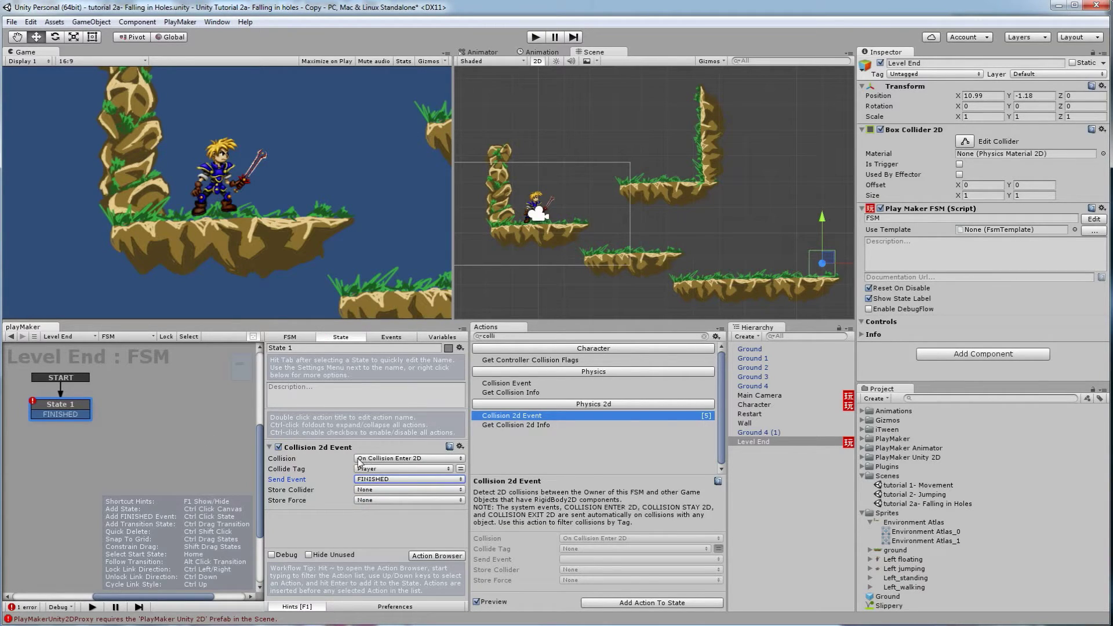
right_click(142, 402)
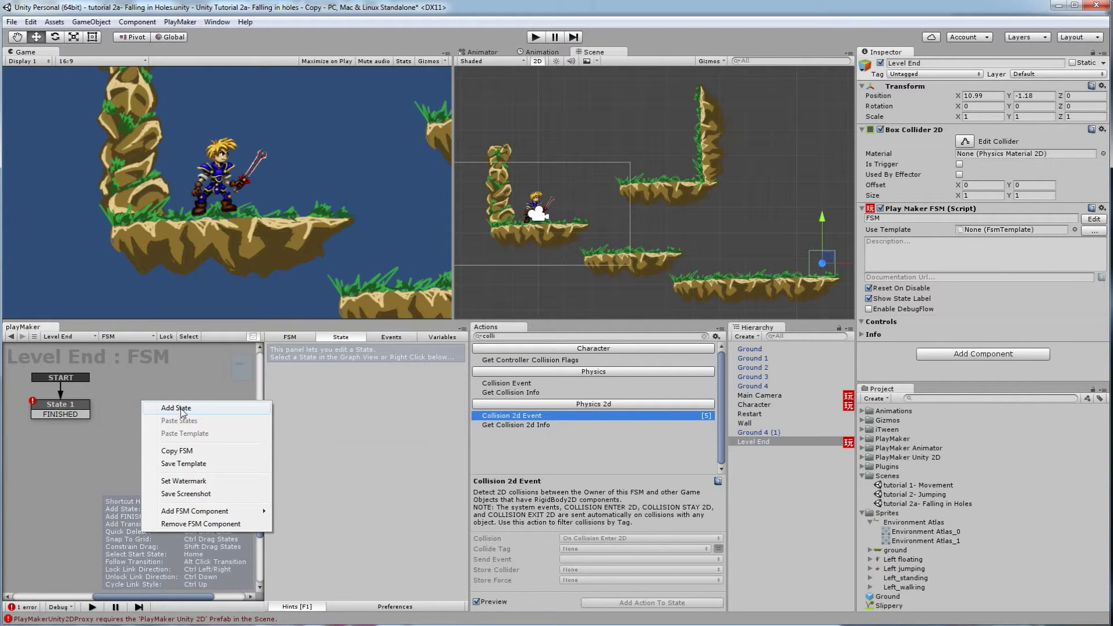
- Add State 2 and connect State 1's FINISHED transition to it
left_click(174, 408)
left_click(84, 415)
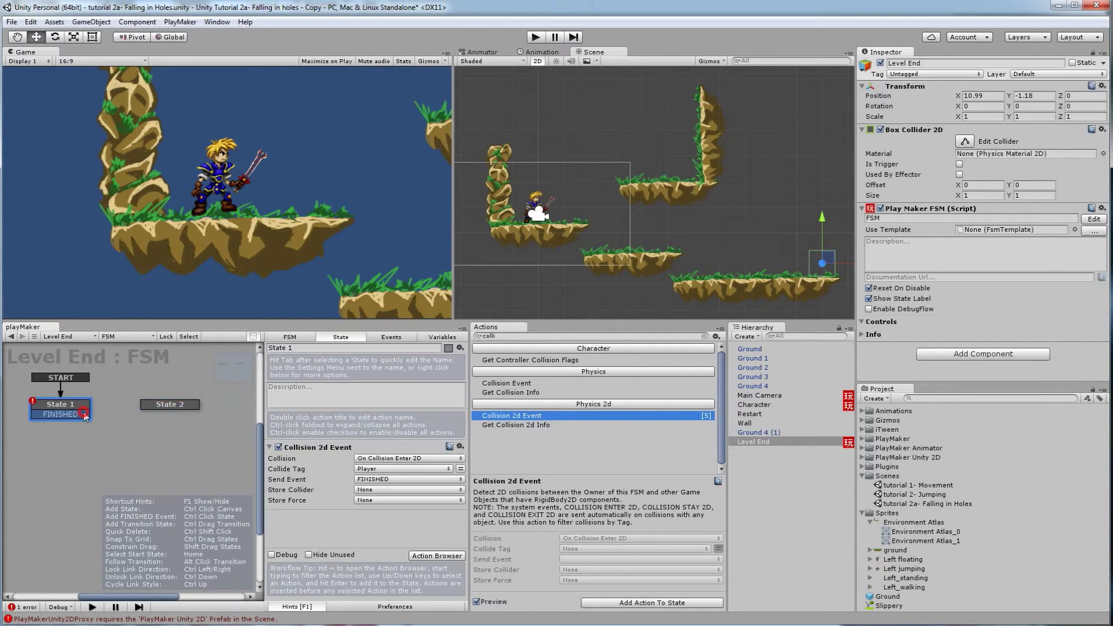
left_click_drag(85, 416, 127, 420)
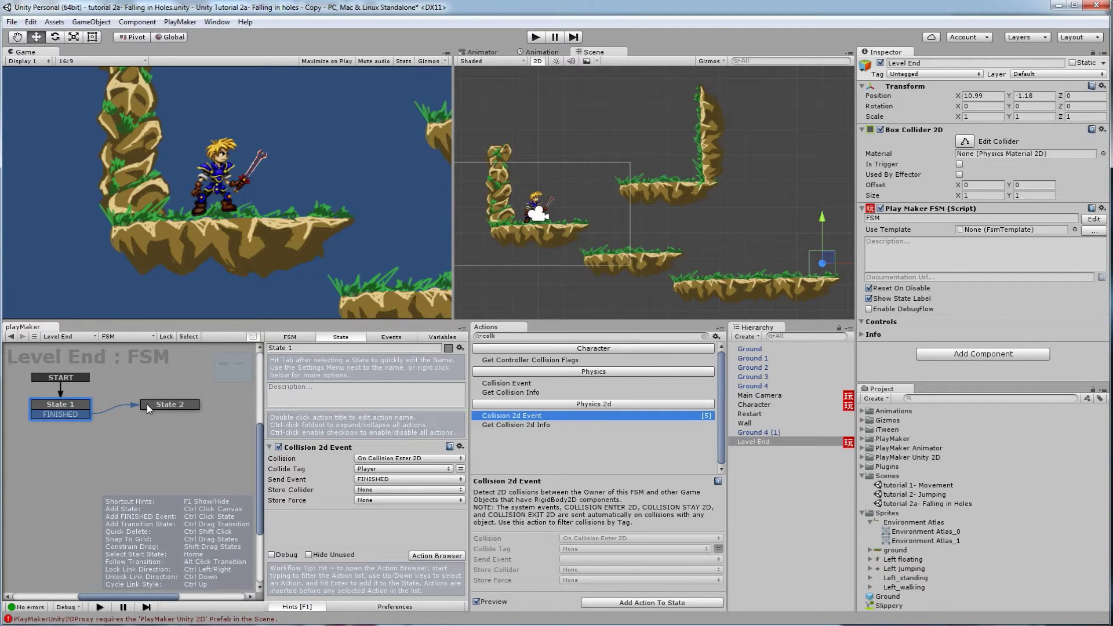
left_click(149, 406)
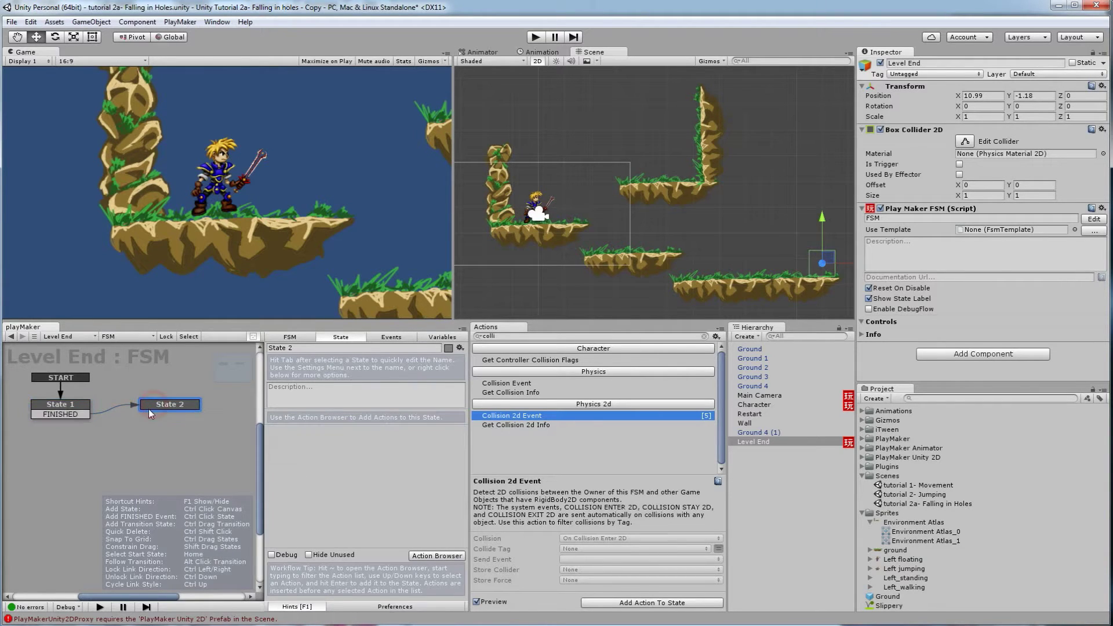
- Add a Load Level action to State 2 with Level Name level2
double_click(529, 336)
type("level")
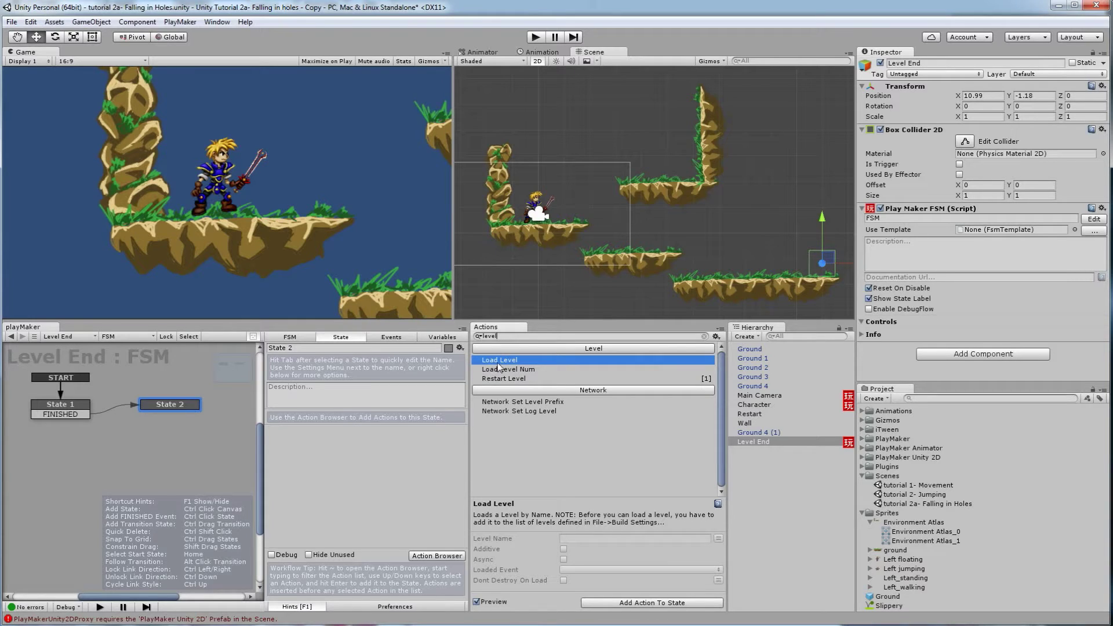
left_click_drag(490, 360, 361, 445)
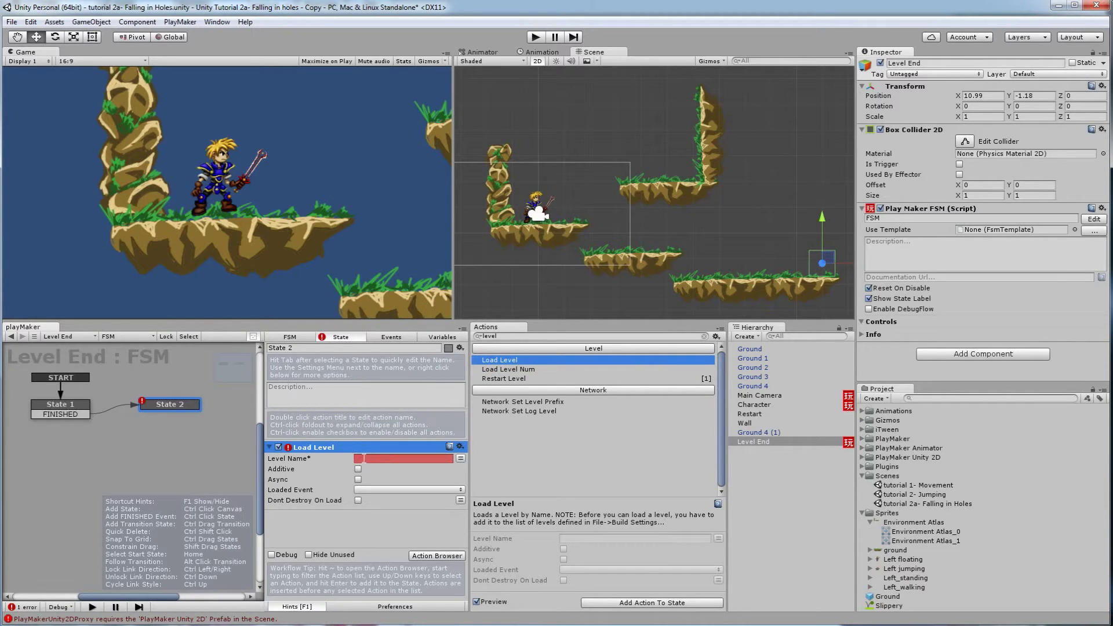
left_click(367, 458)
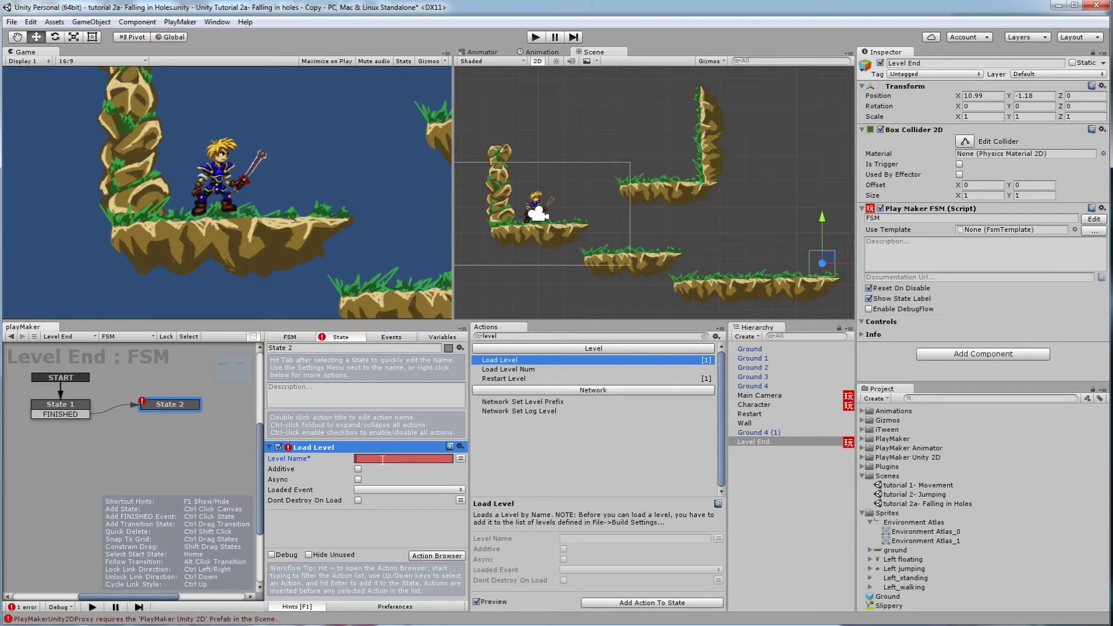
type("level2")
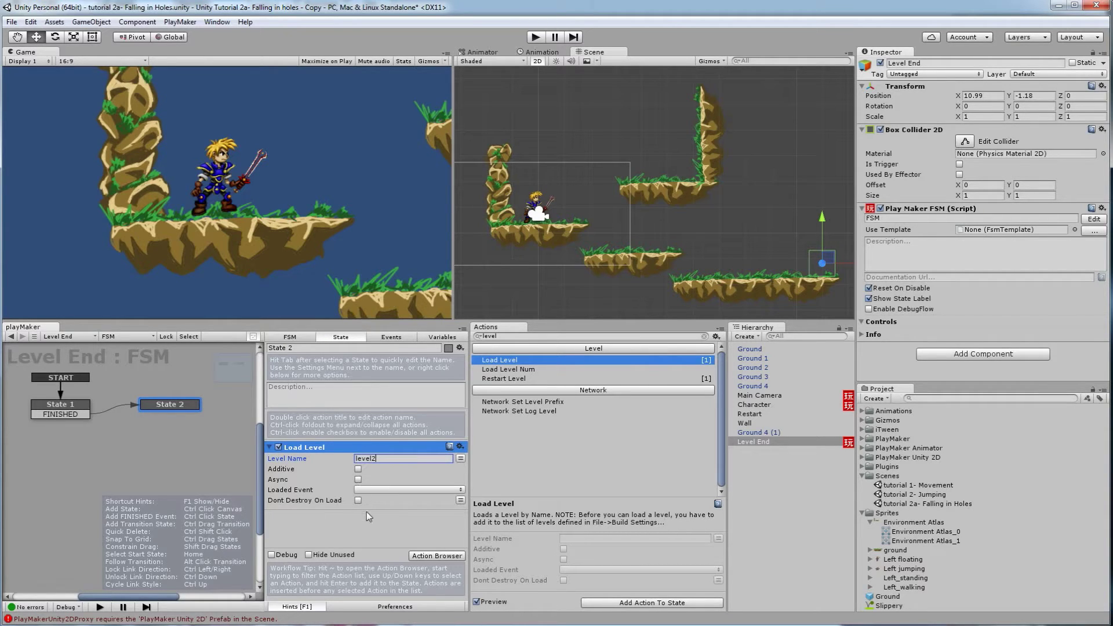
left_click(85, 402)
left_click(185, 406)
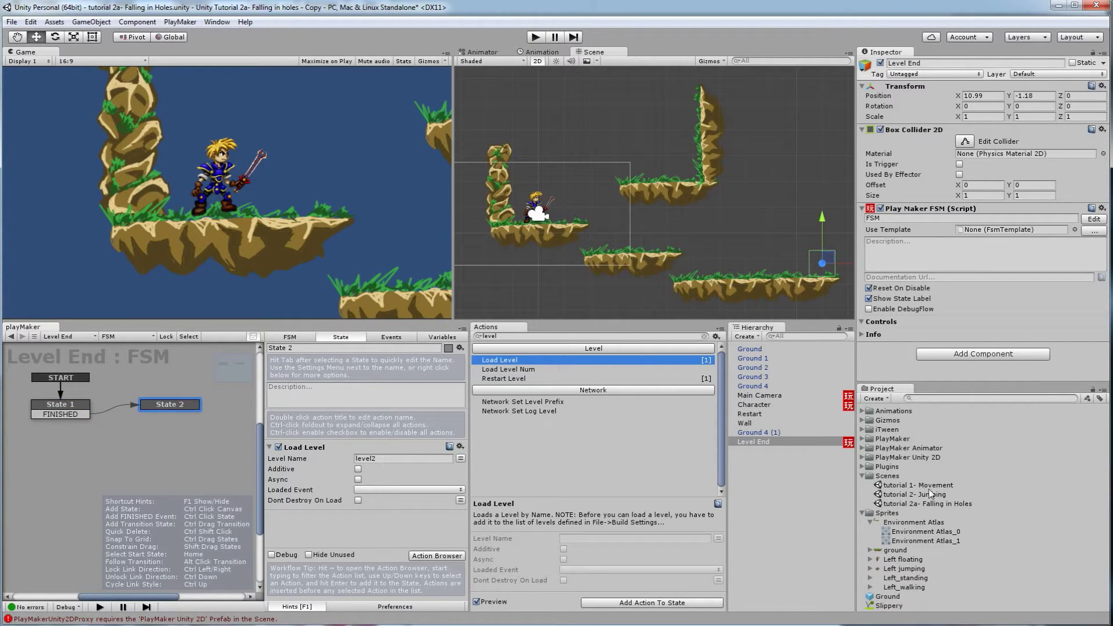
left_click(905, 487)
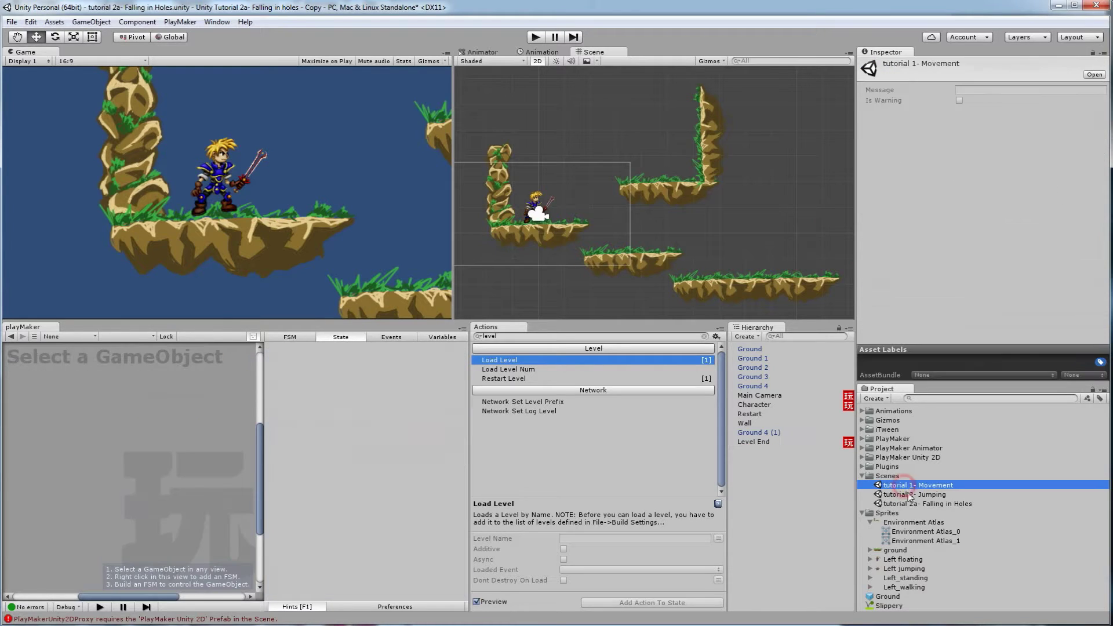
- Create a new scene asset named level2 in the Scenes folder
left_click(873, 399)
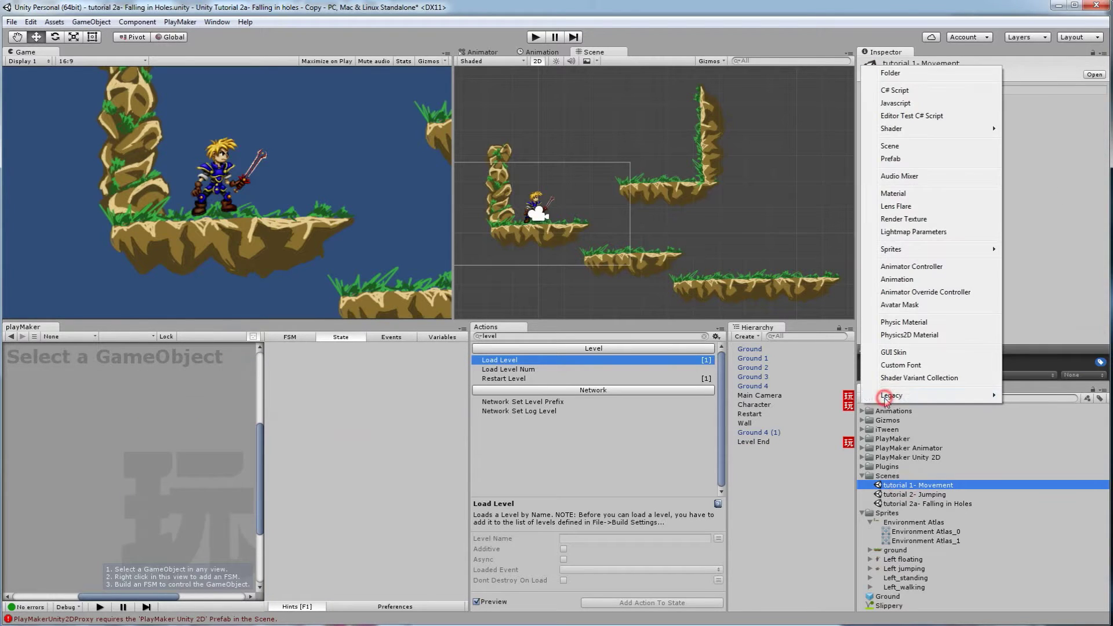
left_click(891, 146)
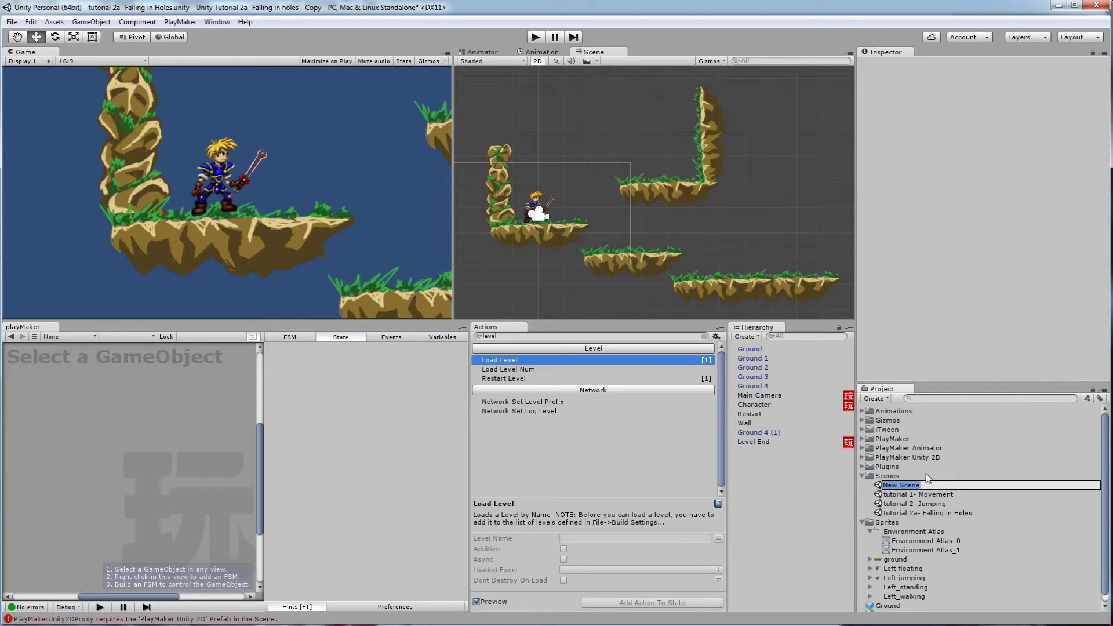
type("level2")
left_click(771, 443)
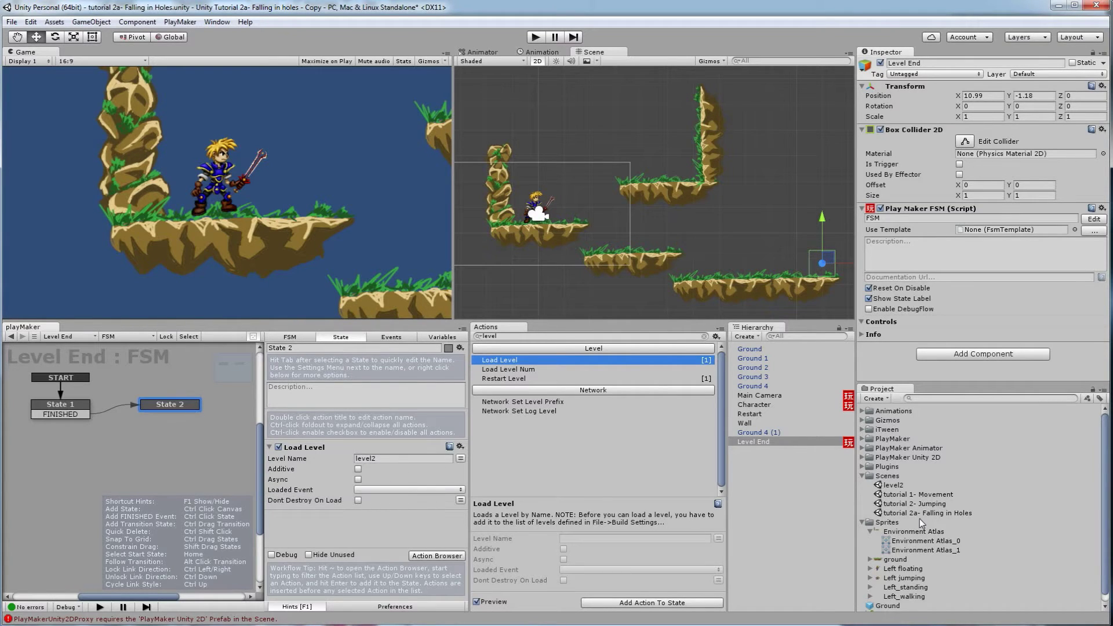
- Open the level2 scene, saving the Falling in Holes scene first
left_click(893, 486)
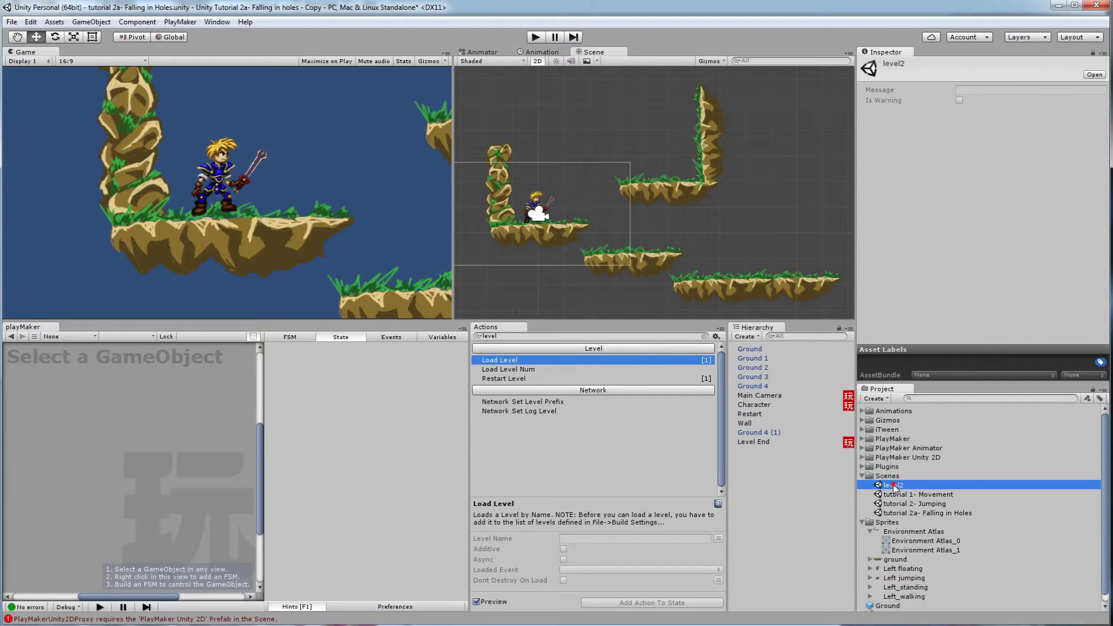
double_click(893, 486)
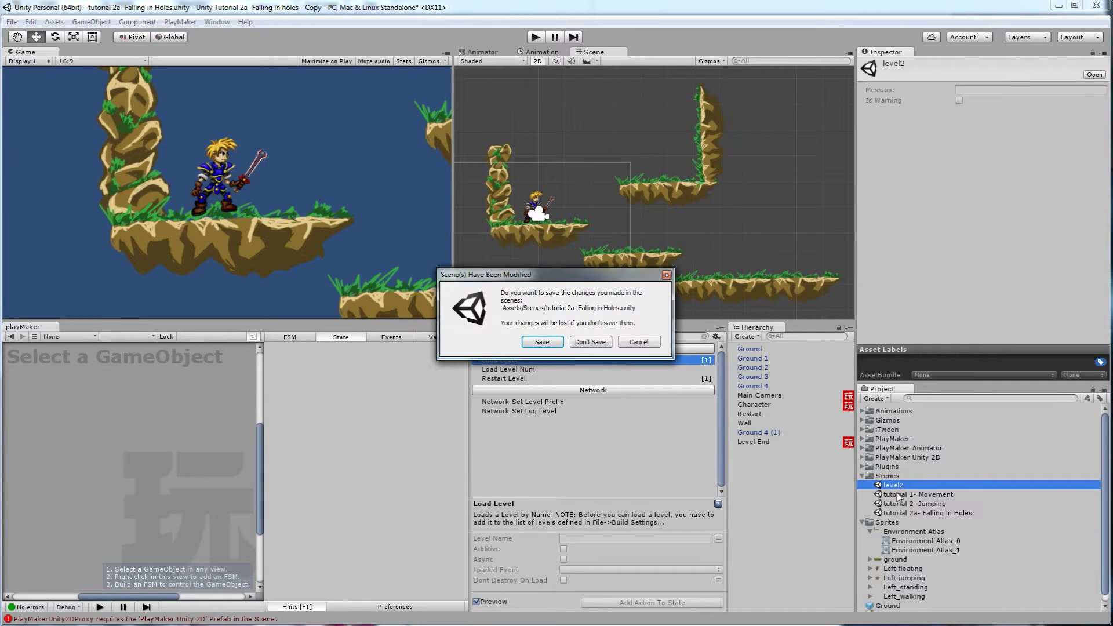
left_click(555, 346)
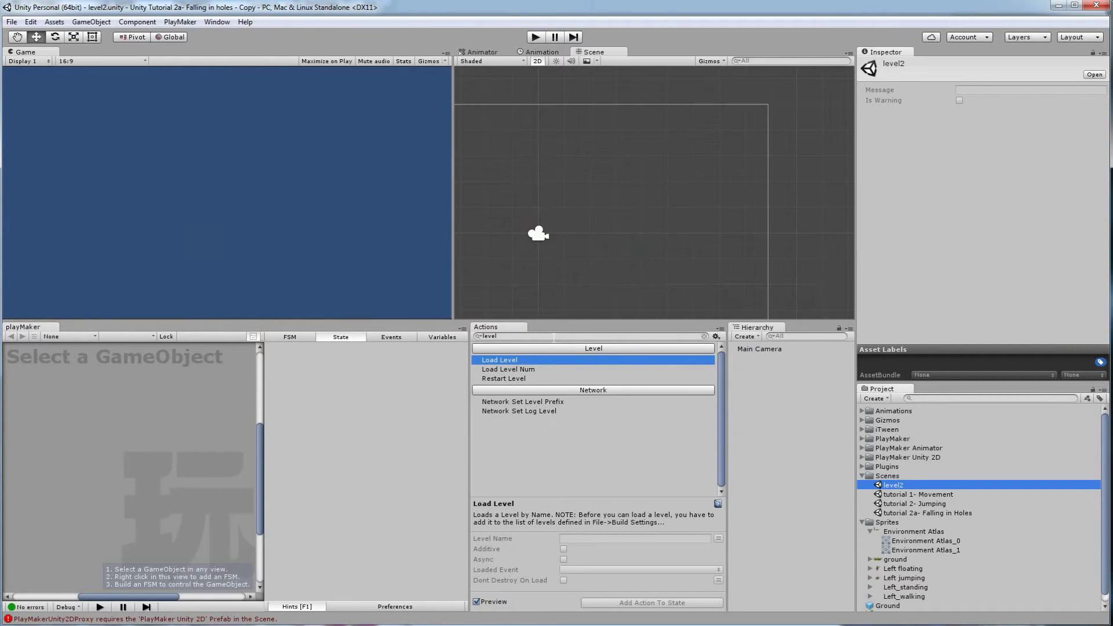
- Place the ground sprite and Ground prefab side by side as Ground and Ground (1) in level2
left_click(896, 560)
scroll(896, 566, "down", 1)
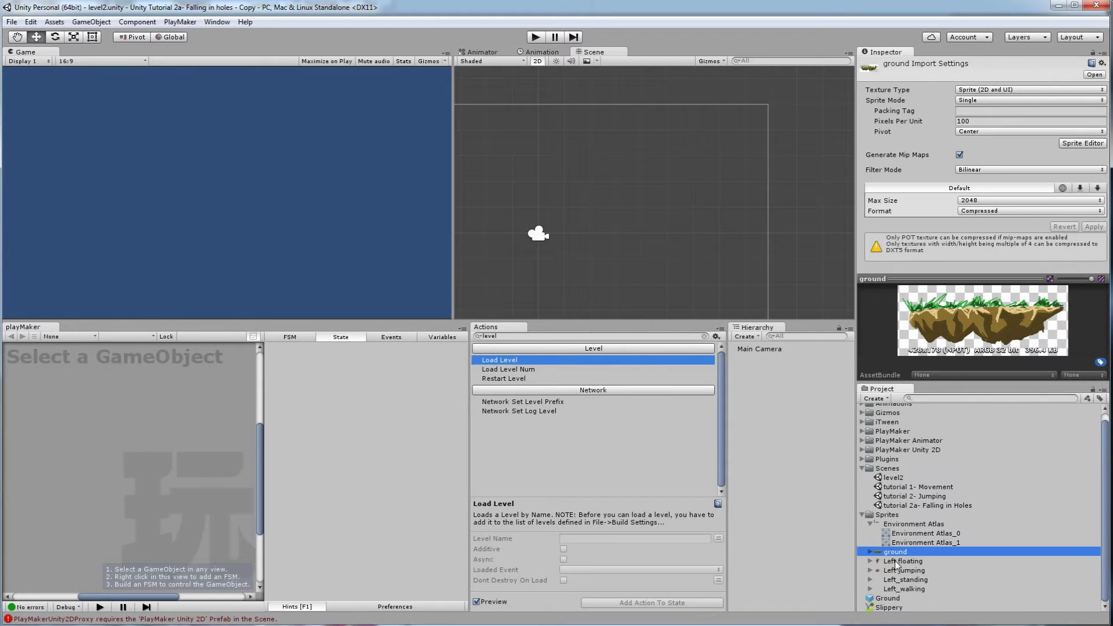
left_click_drag(896, 552, 597, 271)
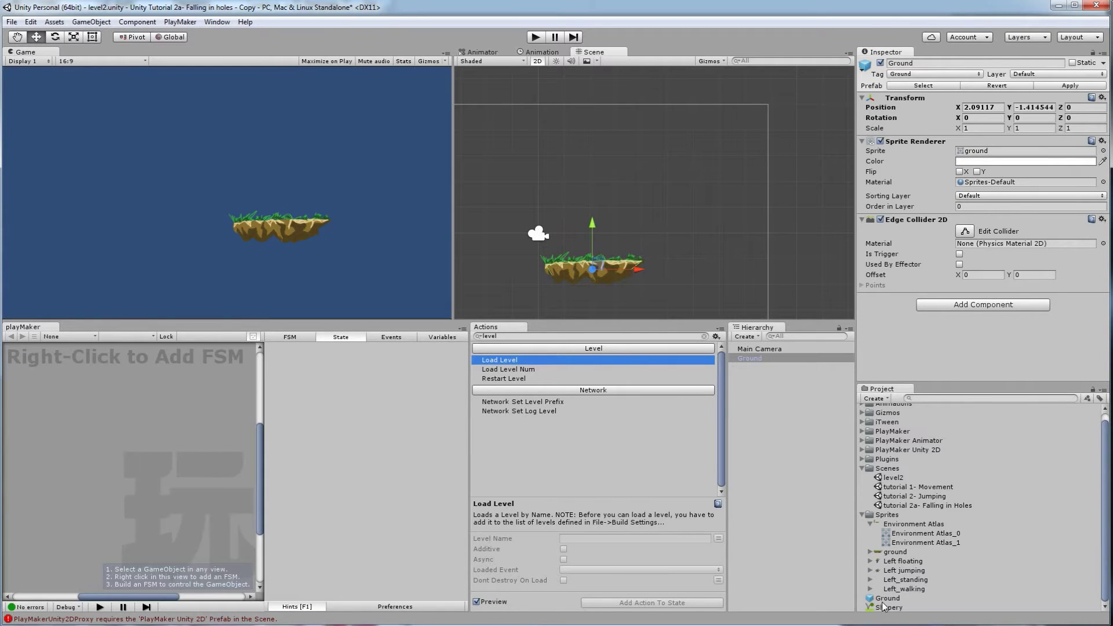
left_click_drag(887, 598, 673, 270)
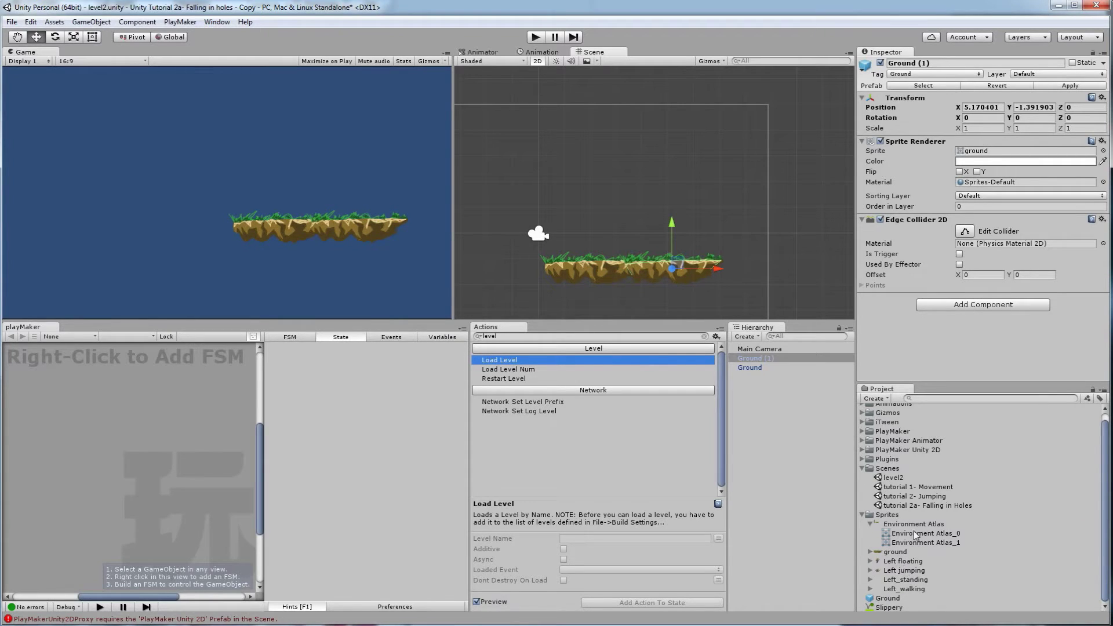
scroll(905, 570, "up", 1)
scroll(928, 532, "down", 1)
- Save level2's changes and open the tutorial 2a- Falling in Holes scene
left_click(901, 506)
double_click(941, 507)
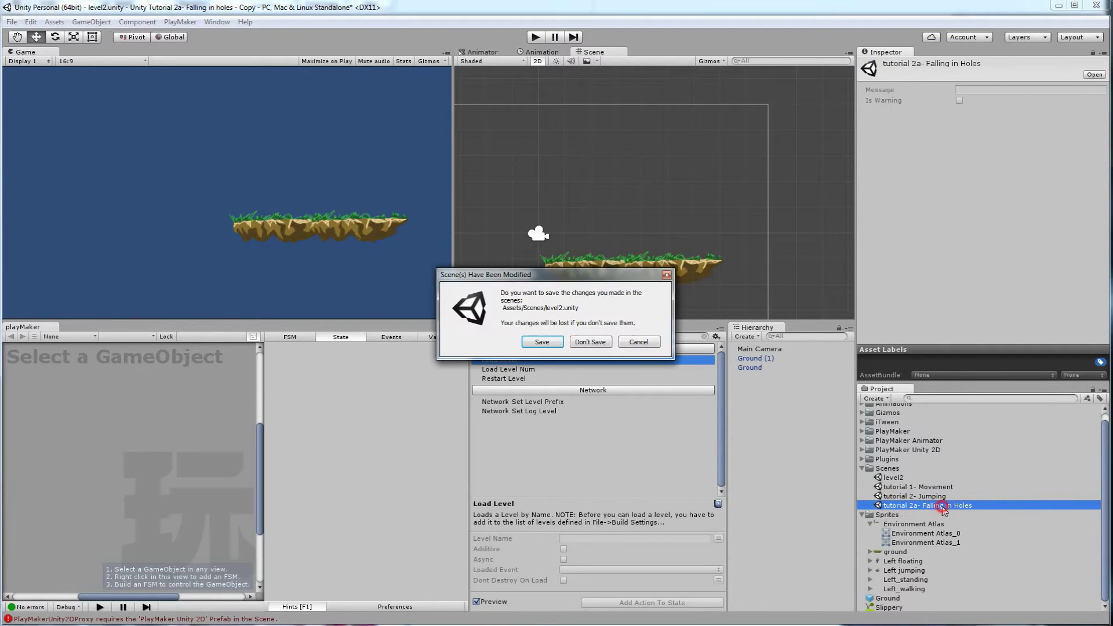
left_click(541, 341)
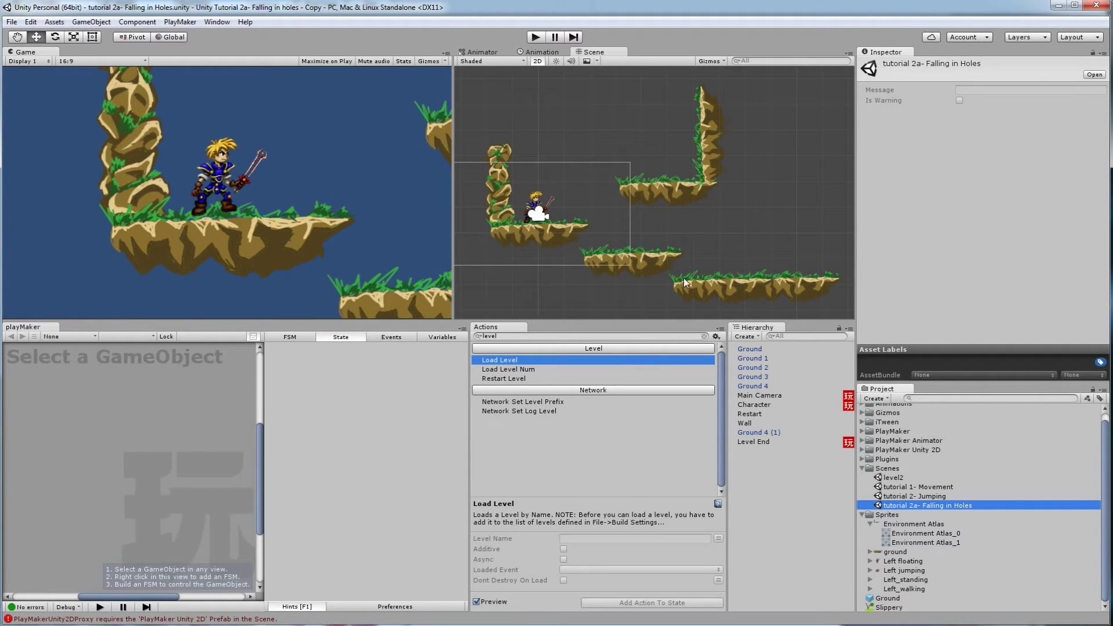
- Turn the scene's Character into a prefab asset in the Project panel
left_click(540, 198)
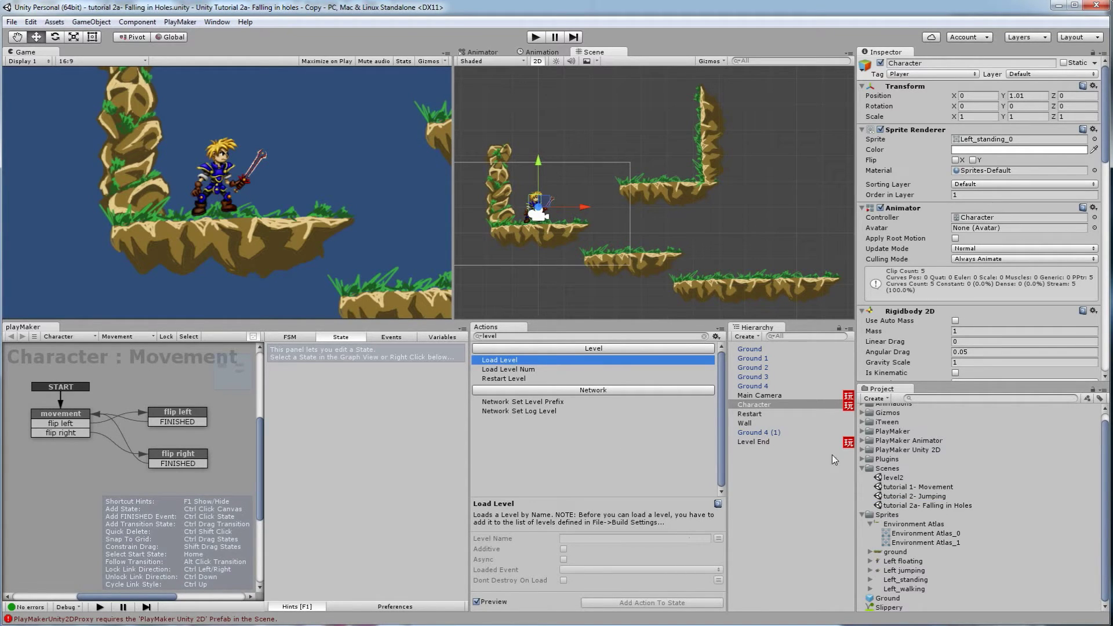
left_click_drag(747, 405, 914, 607)
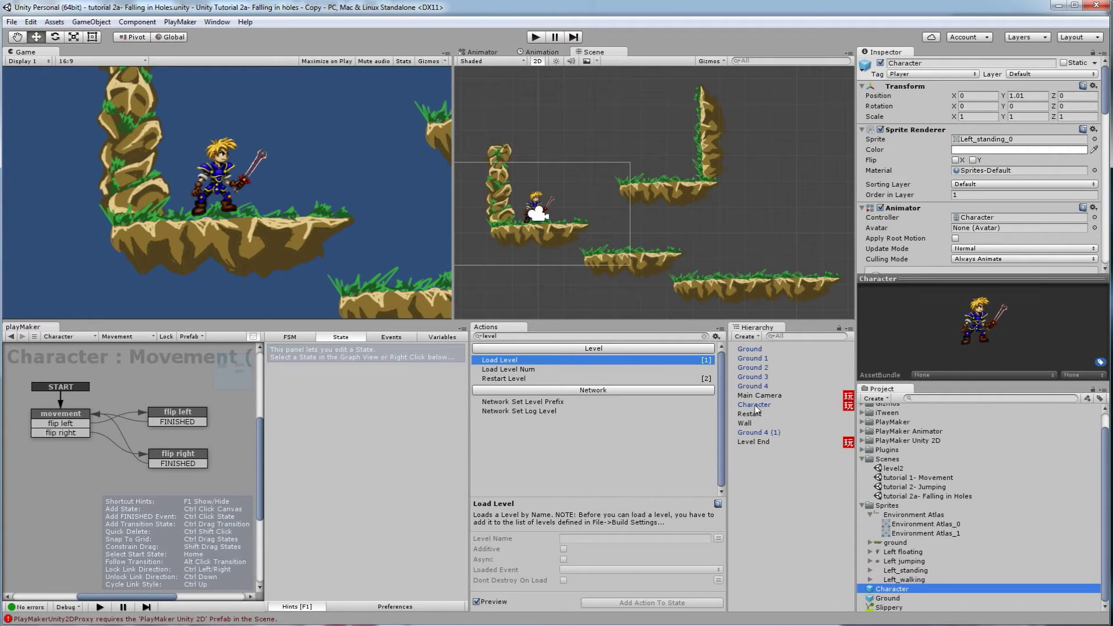
left_click(764, 407)
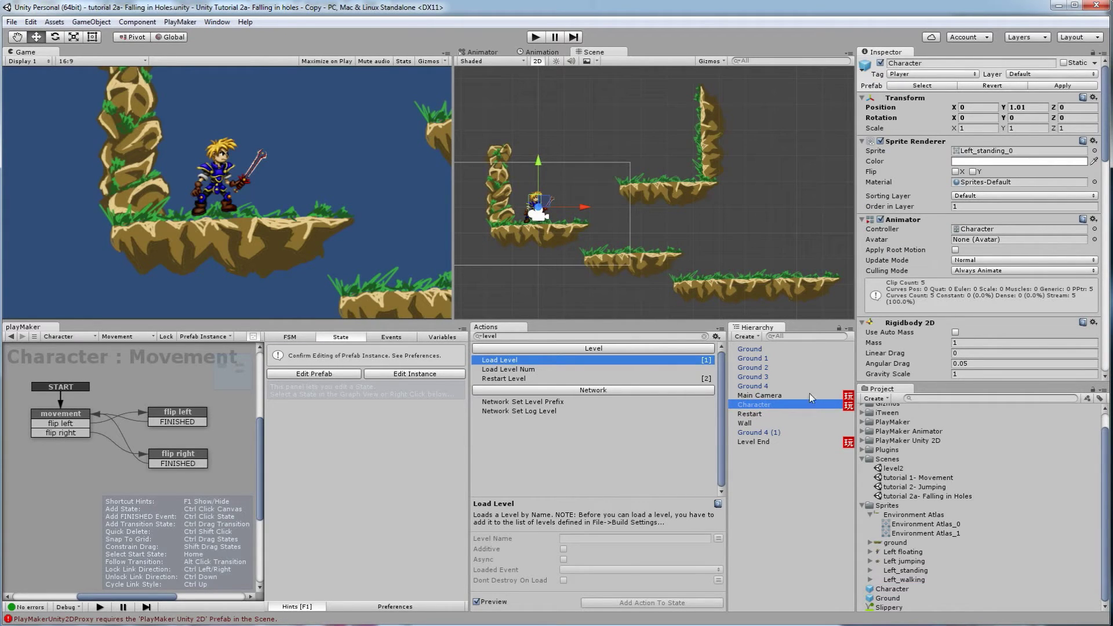
left_click(764, 395)
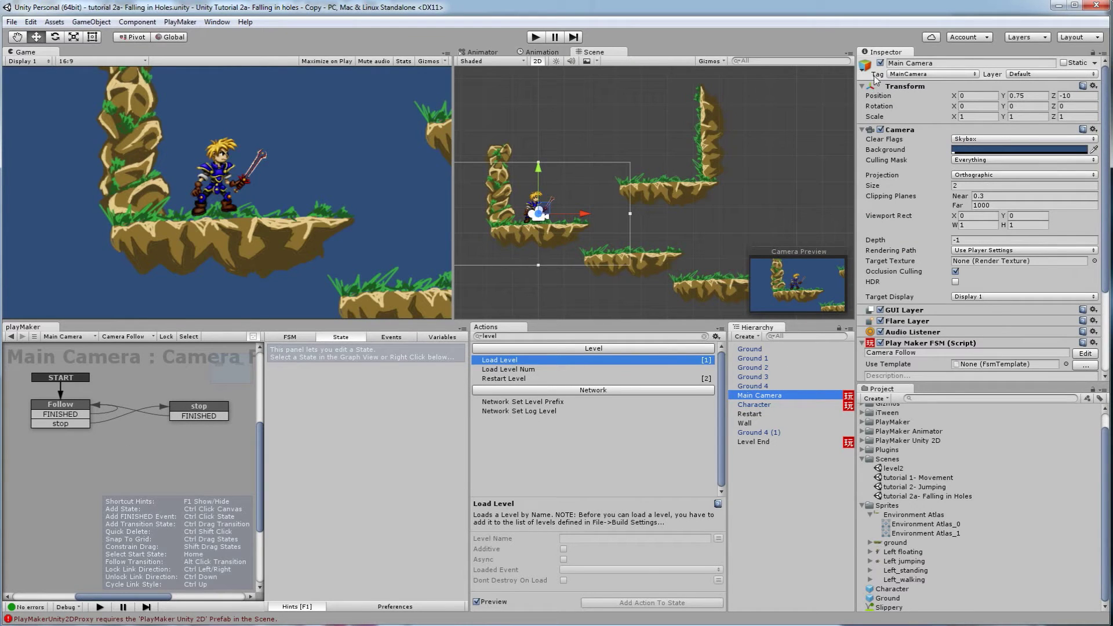
left_click(755, 405)
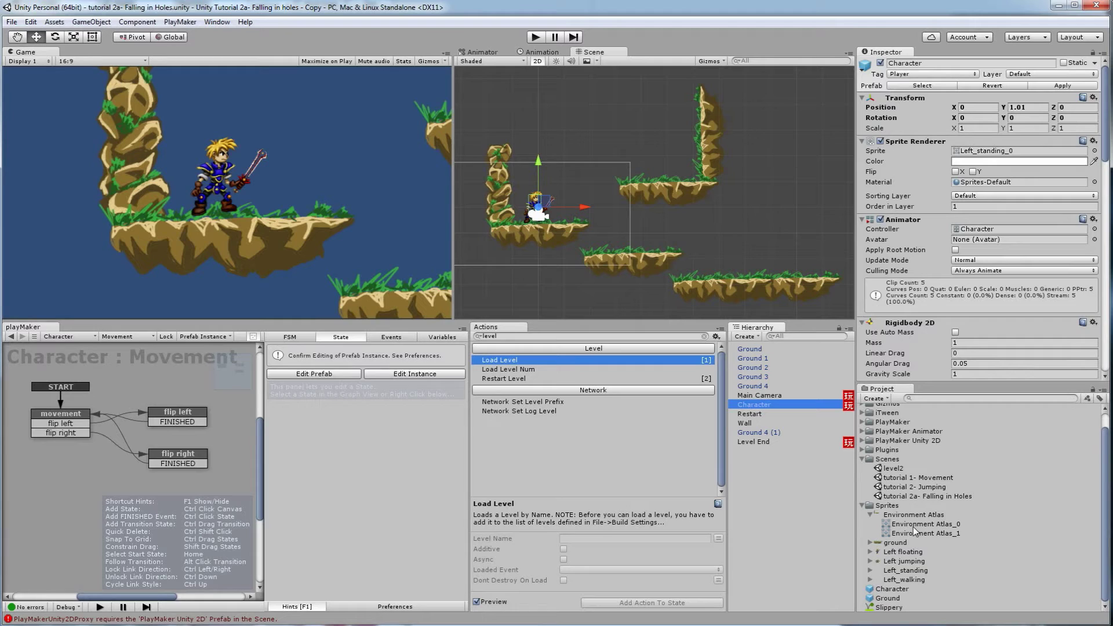
left_click(895, 589)
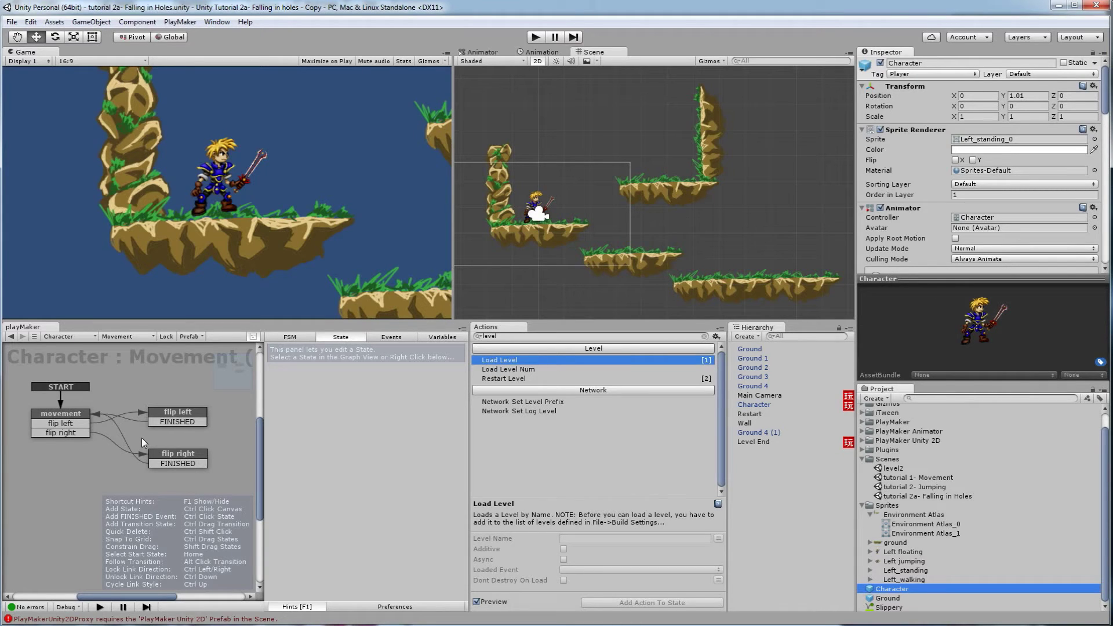
left_click(536, 202)
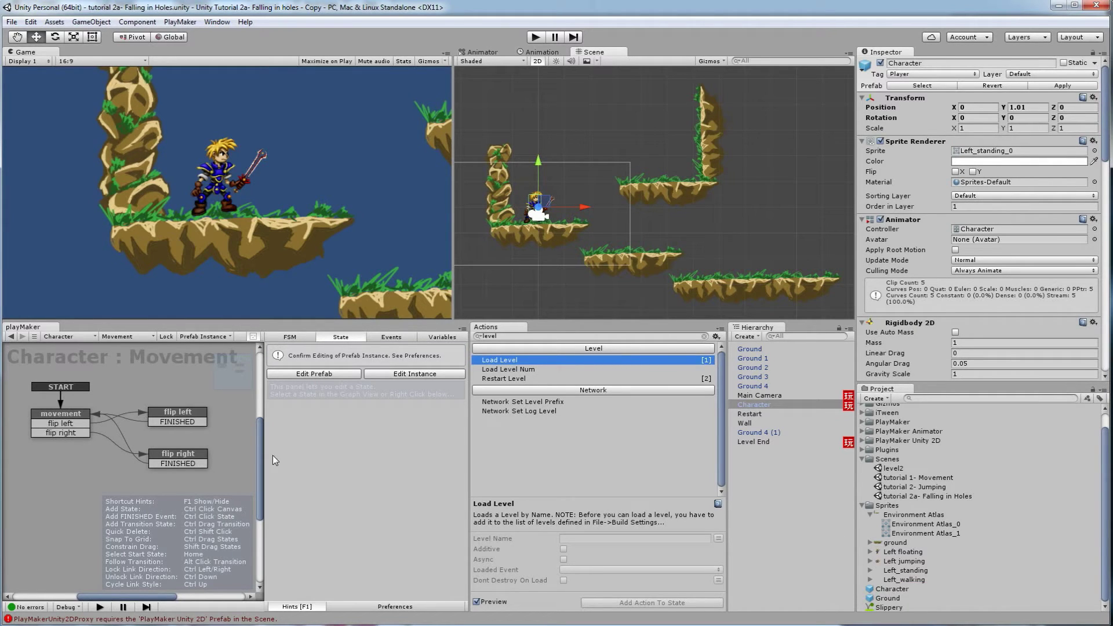
left_click(155, 383)
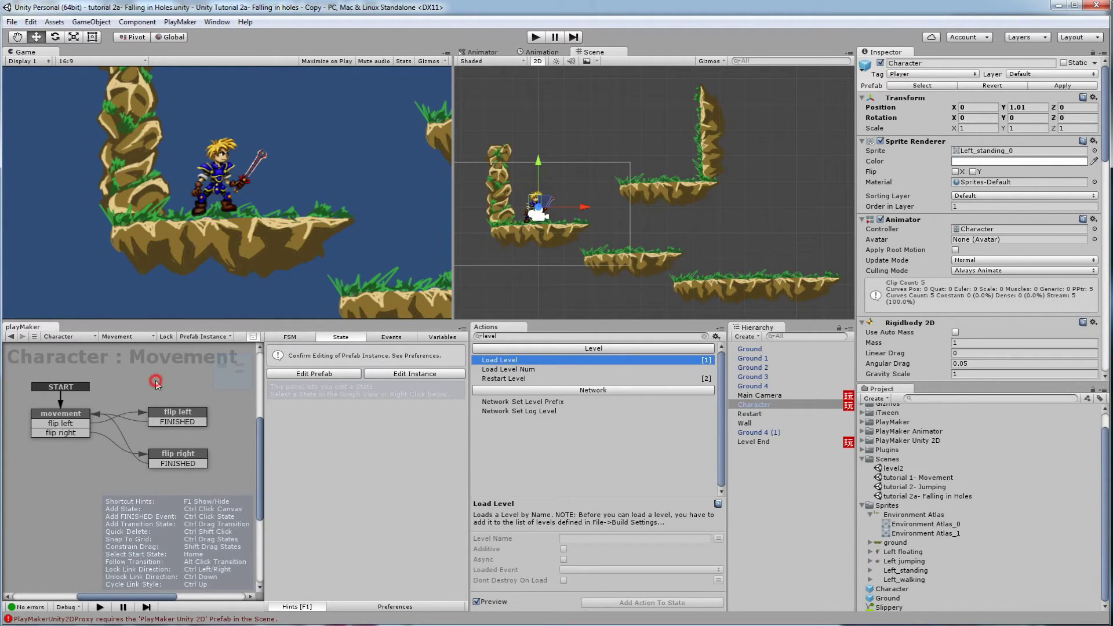
left_click(186, 417)
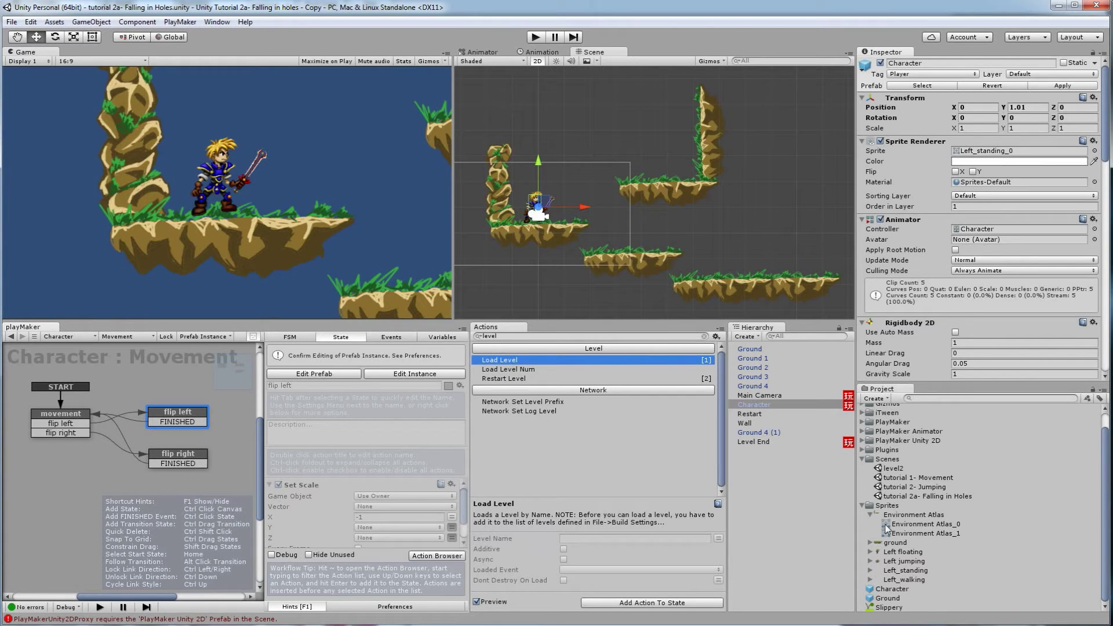
left_click(900, 590)
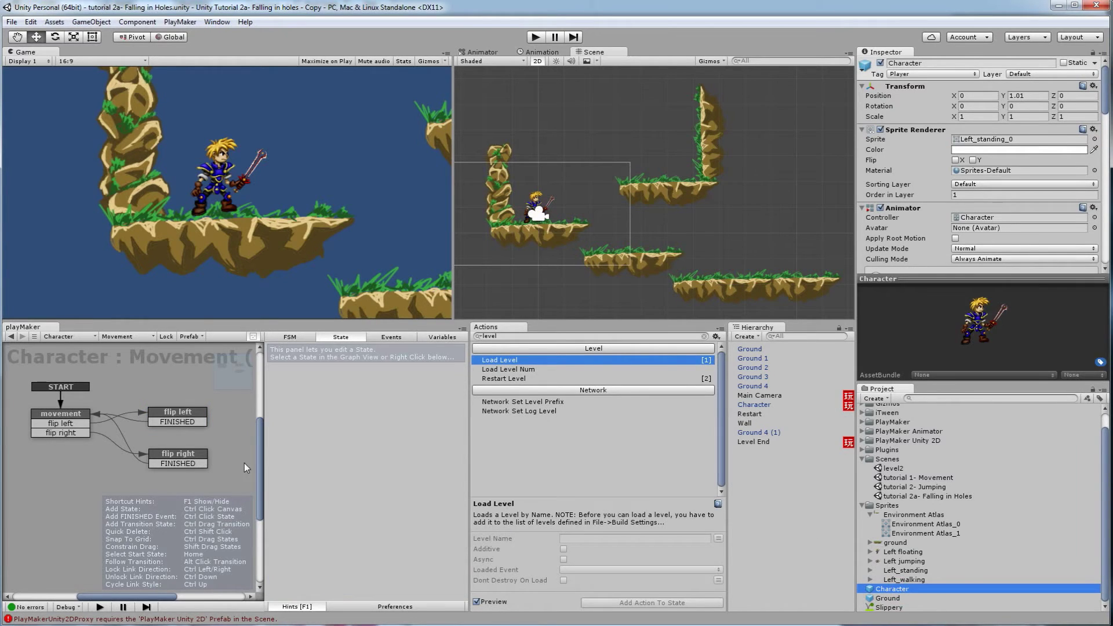
left_click(196, 419)
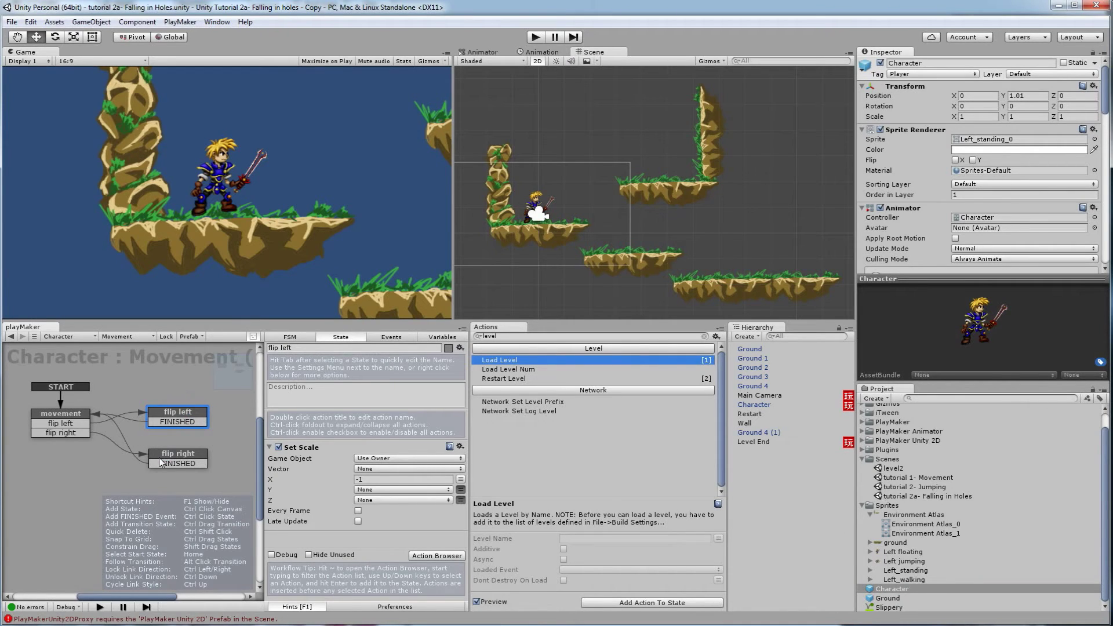
left_click(63, 464)
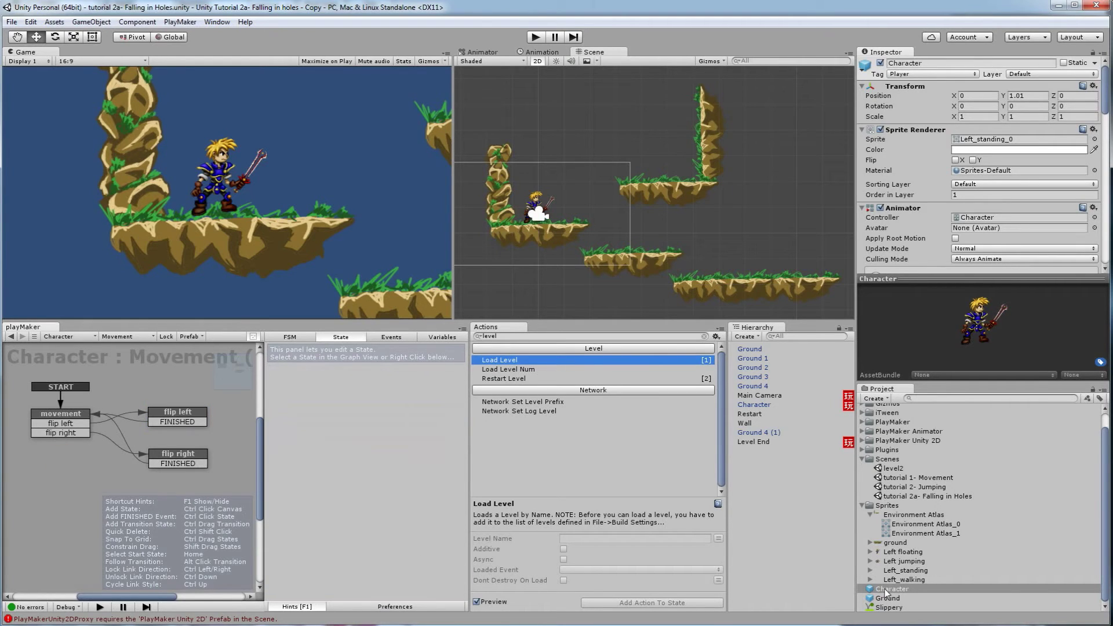
left_click(895, 468)
- Open level2 and place a Character prefab on its ground platform at X 2.23, Y -0.21
double_click(897, 468)
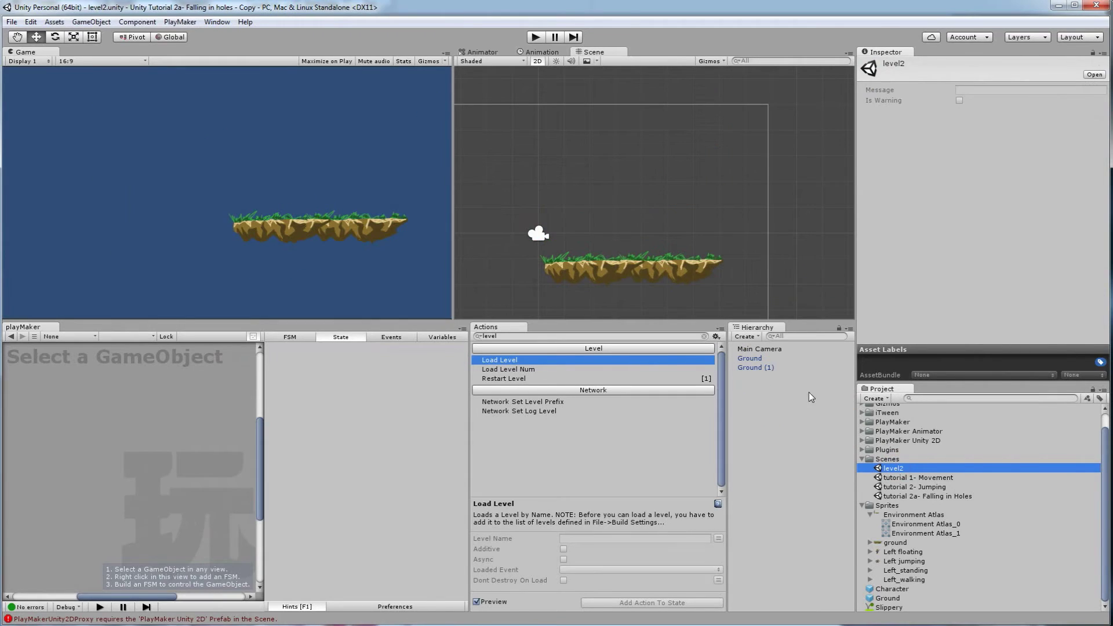
left_click(890, 590)
left_click_drag(890, 590, 585, 239)
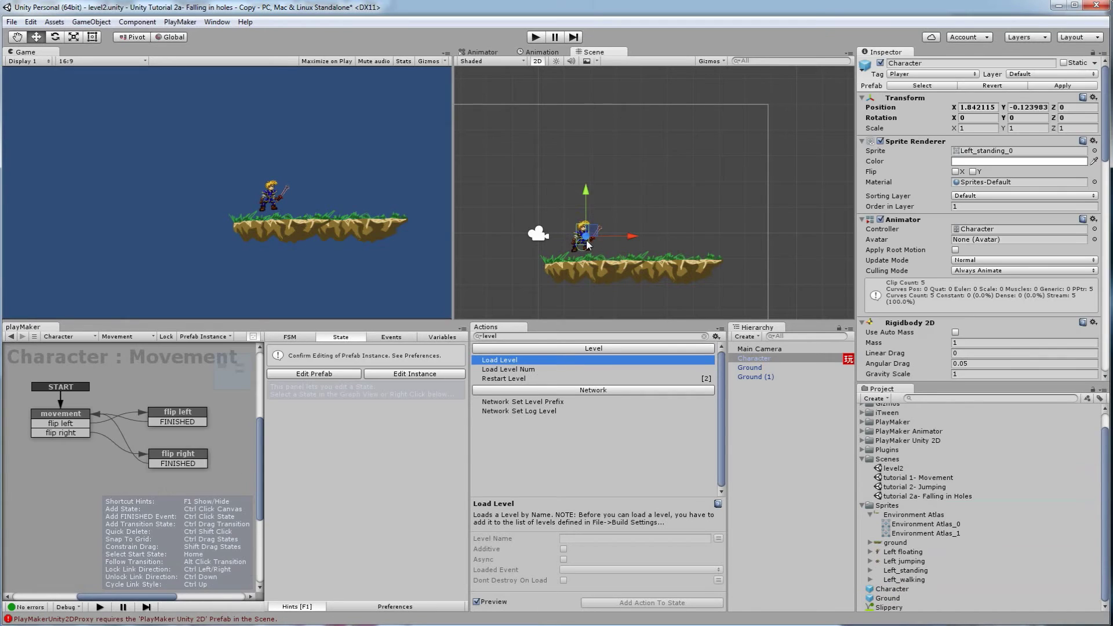
left_click(135, 338)
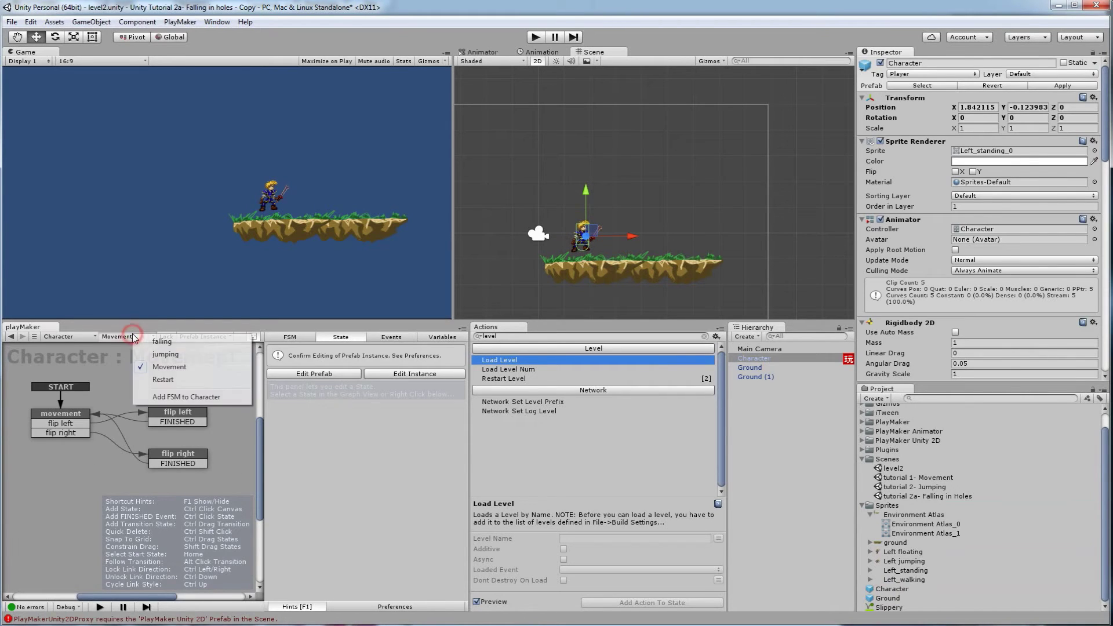
left_click(91, 486)
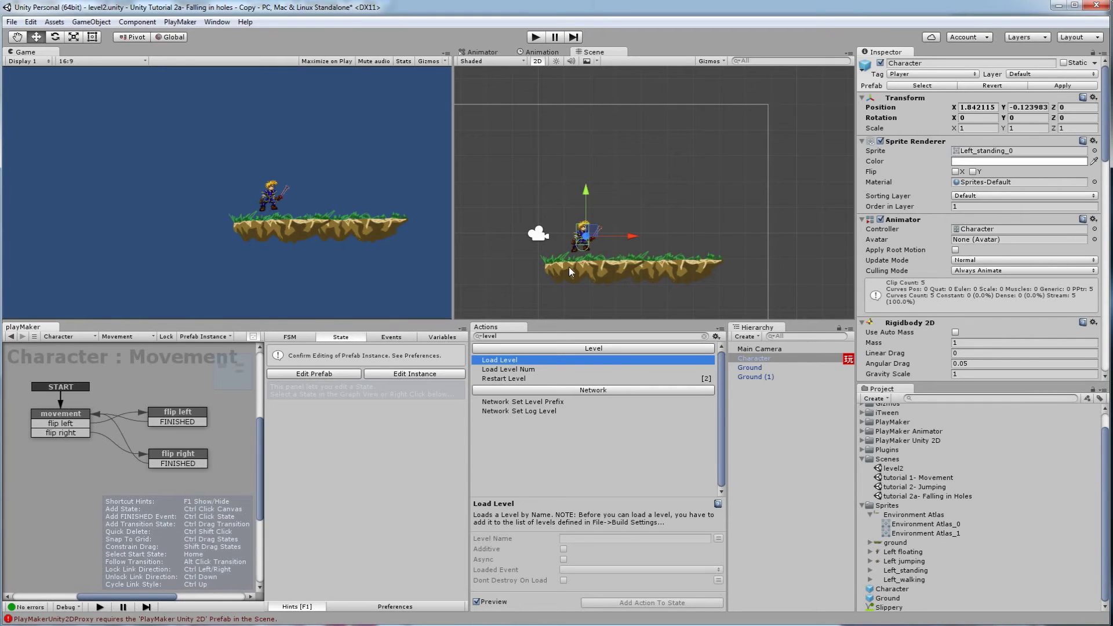
left_click_drag(584, 237, 603, 238)
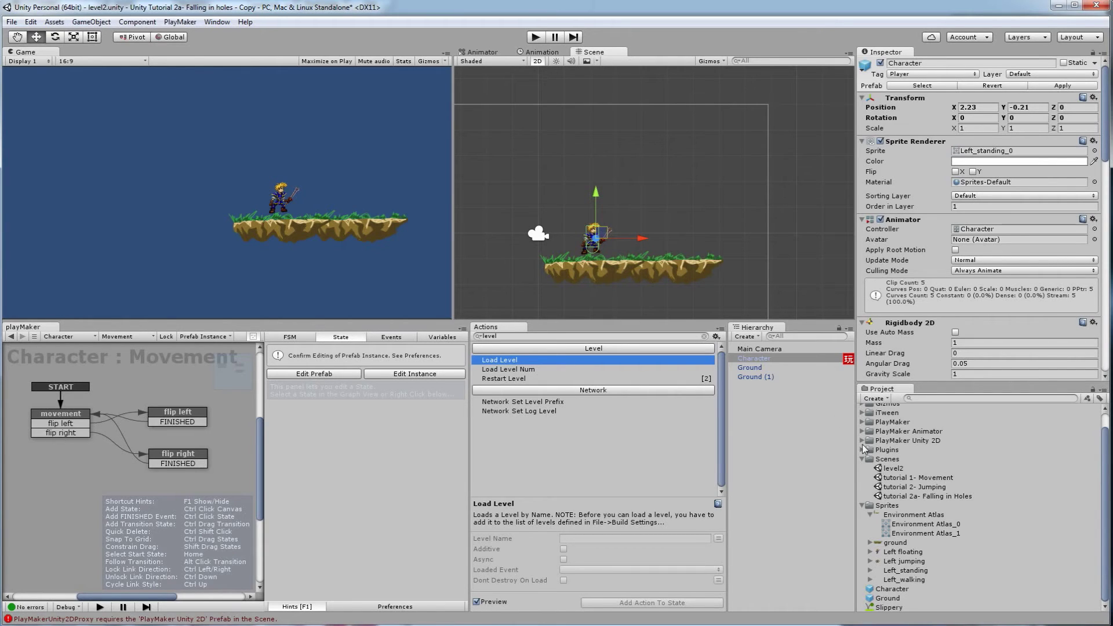
left_click(897, 497)
- Save level2, reopen Falling in Holes, and in Play mode walk the character into Level End
double_click(906, 499)
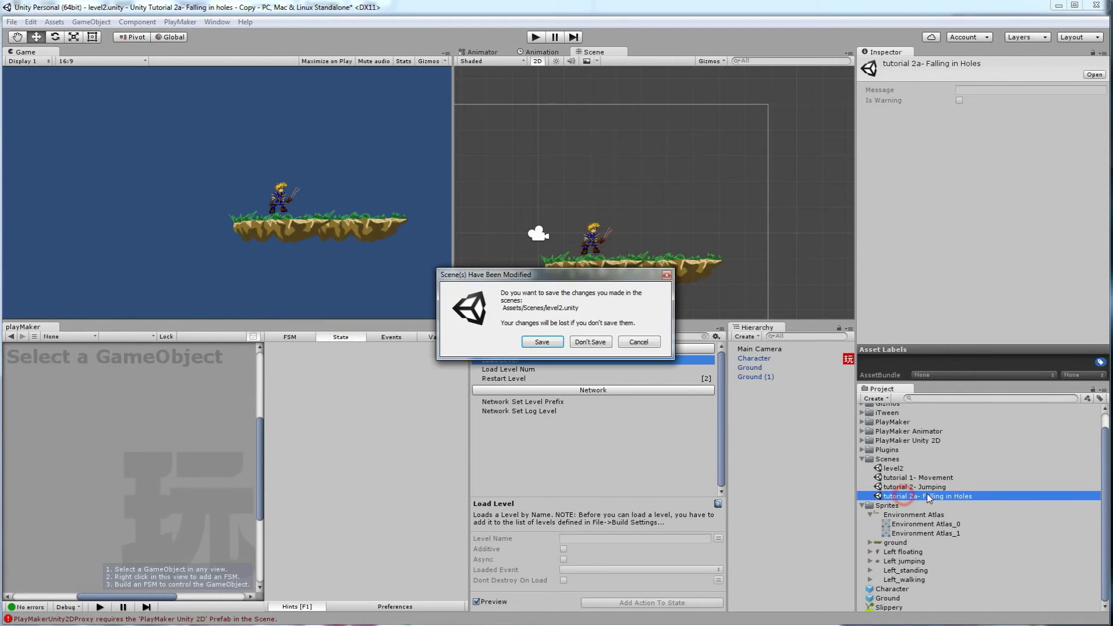
left_click(543, 340)
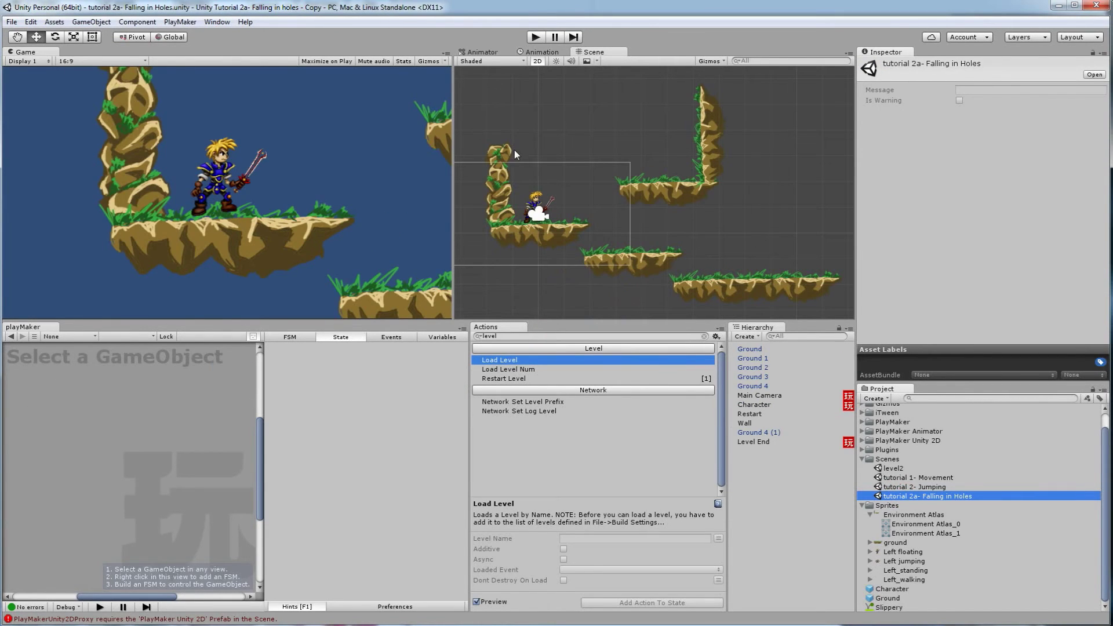
left_click(536, 38)
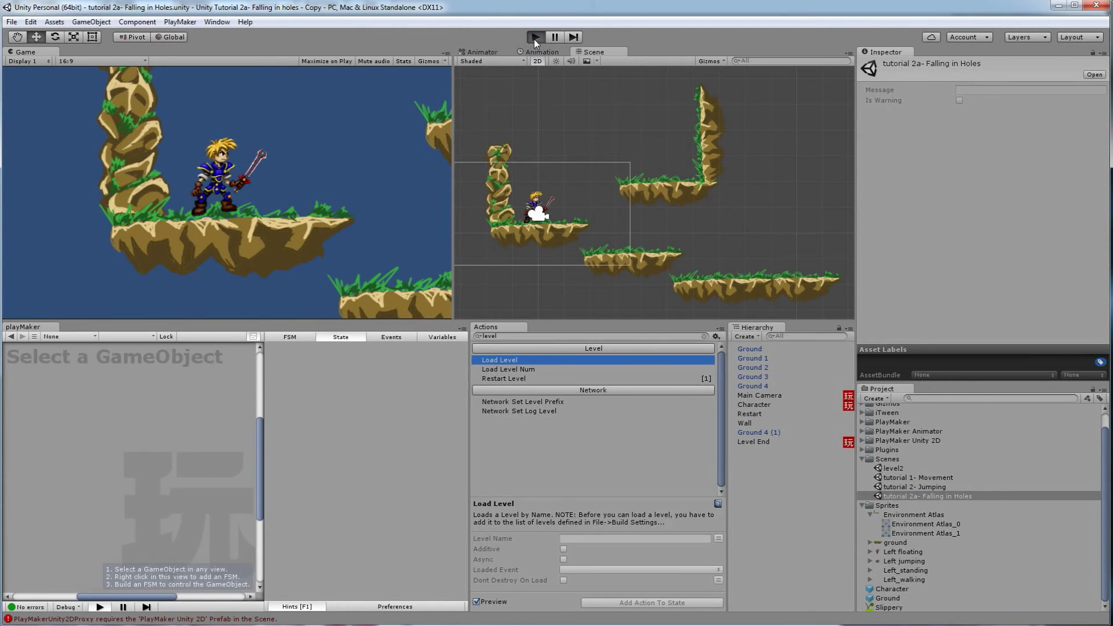
key("Right")
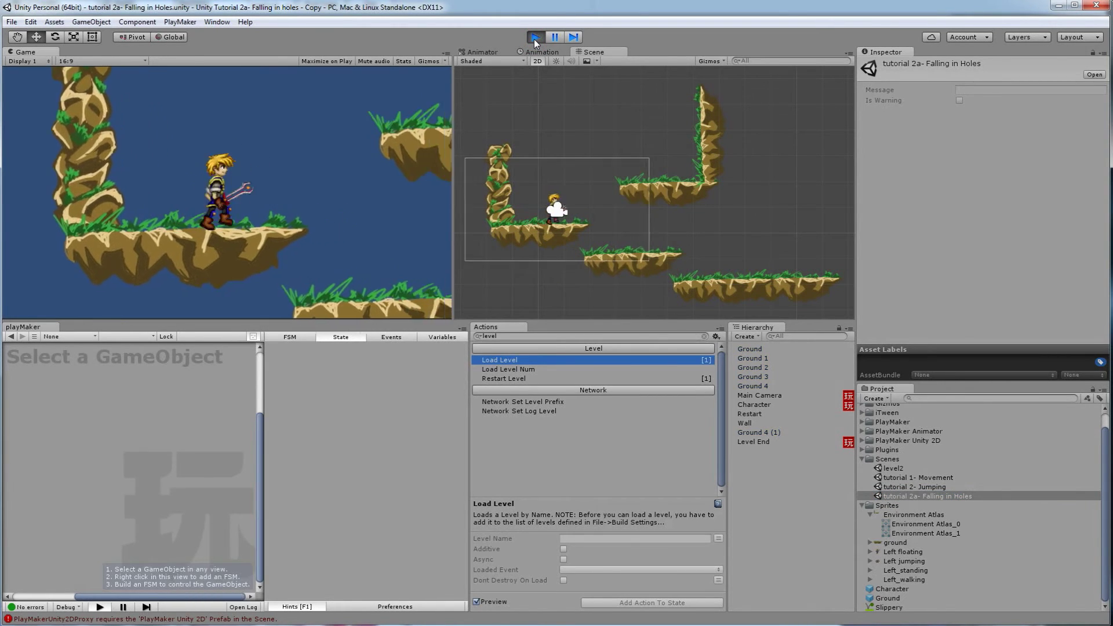
key("Right")
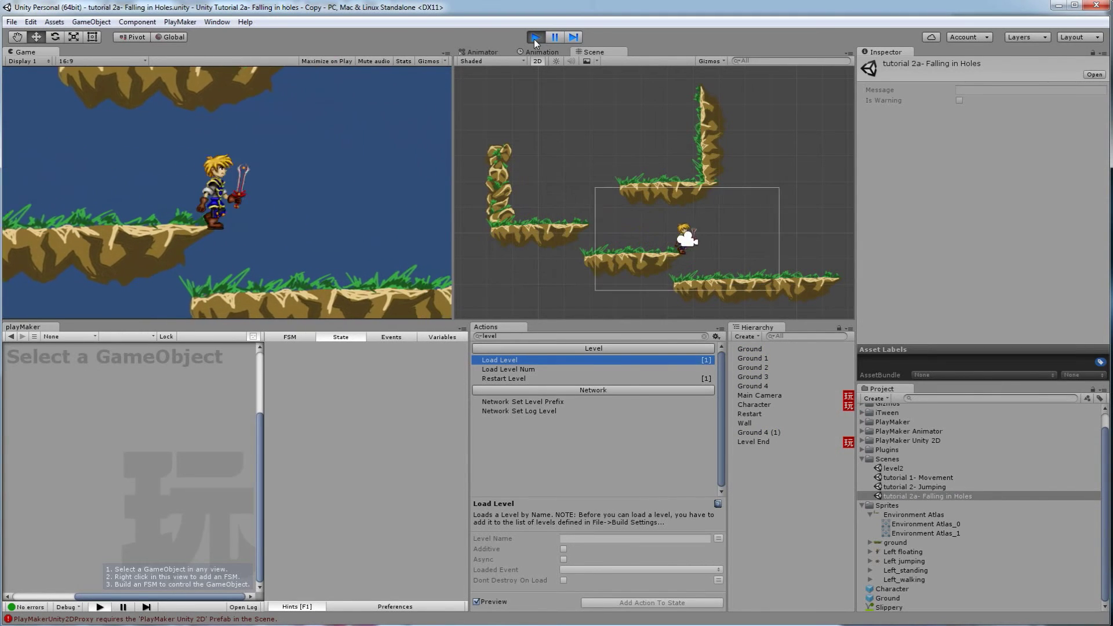
key("Right")
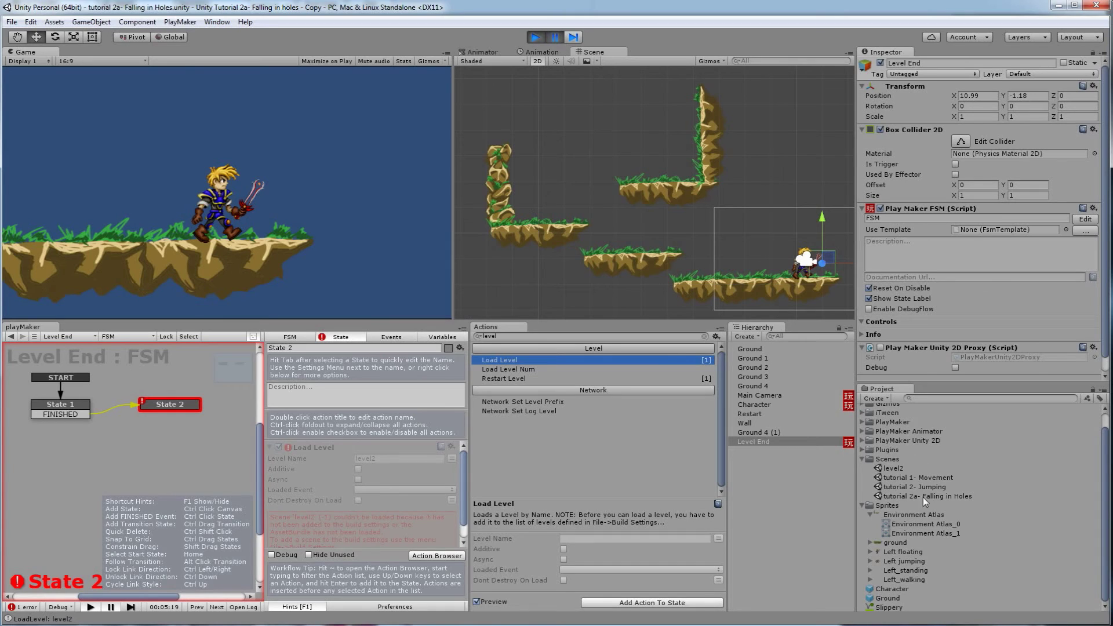
- Add Falling in Holes as scene 0 and level2 as scene 1 in Build Settings
left_click(536, 36)
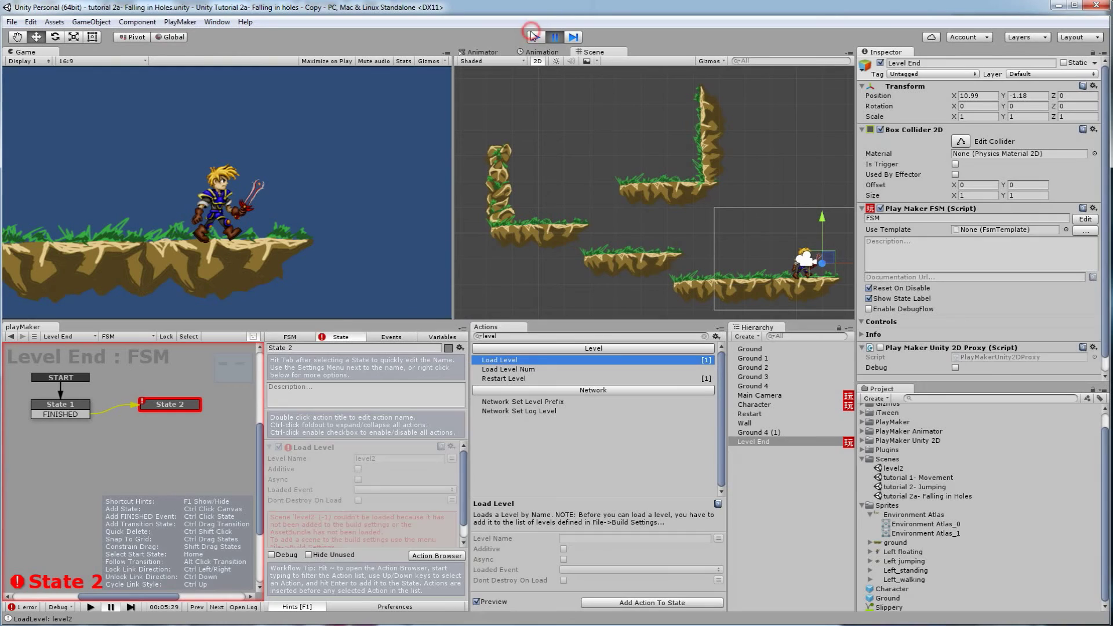
left_click(11, 23)
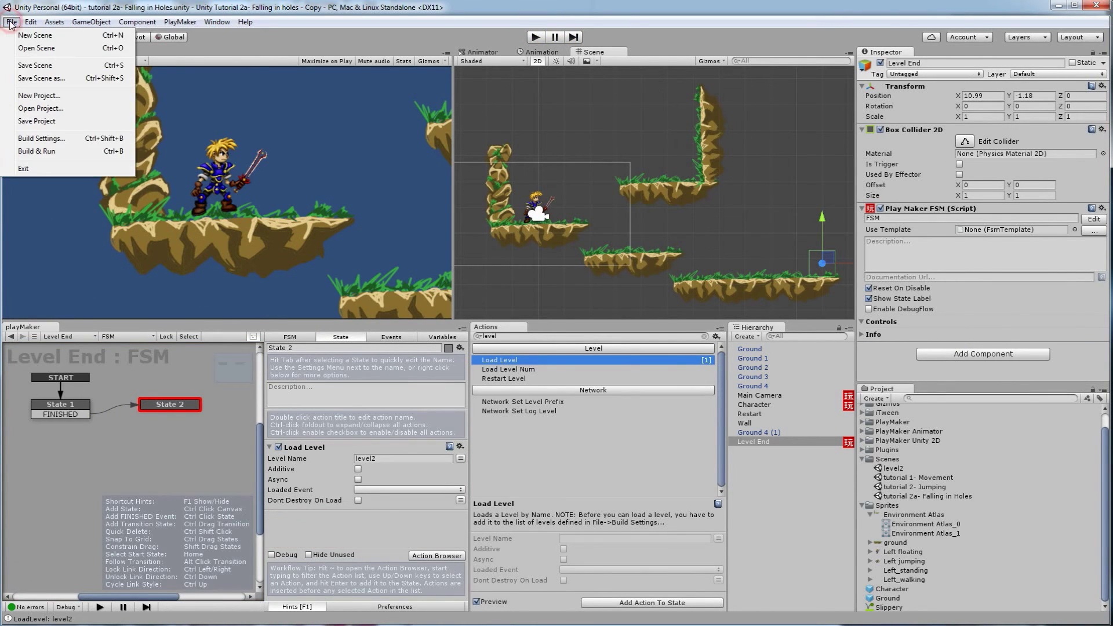
left_click(40, 141)
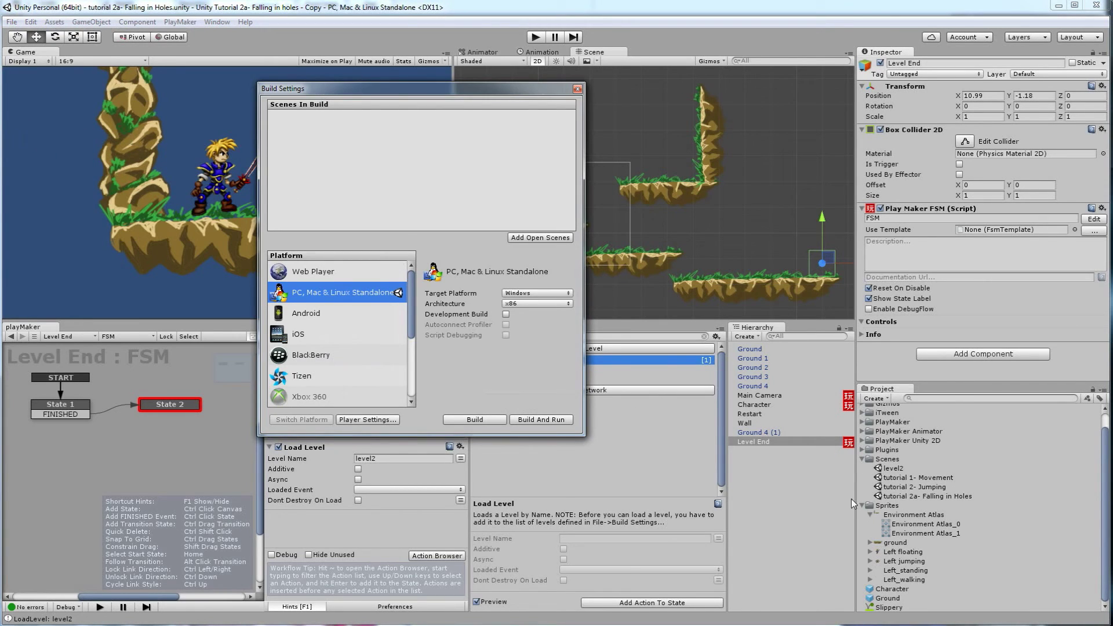
left_click_drag(922, 497, 404, 185)
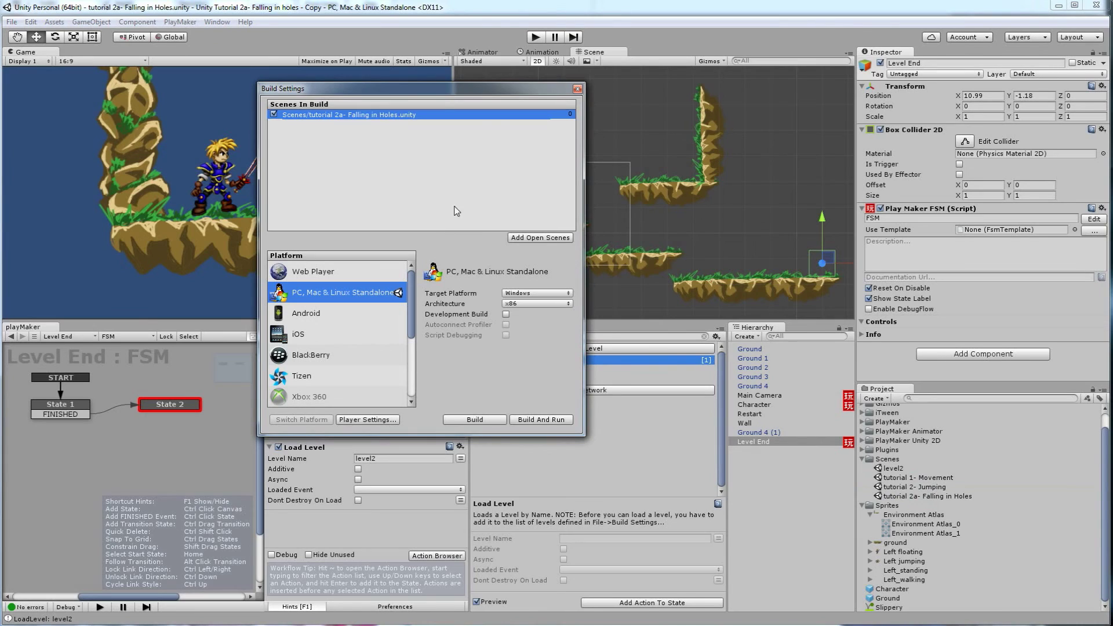
left_click(902, 469)
left_click_drag(901, 468, 347, 136)
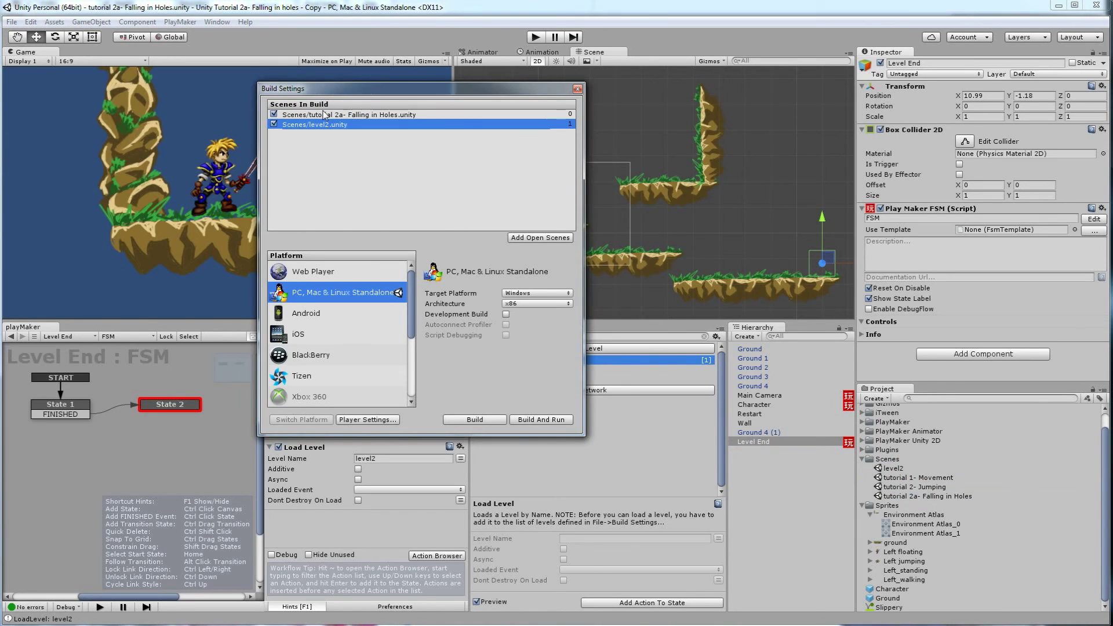
left_click(334, 116)
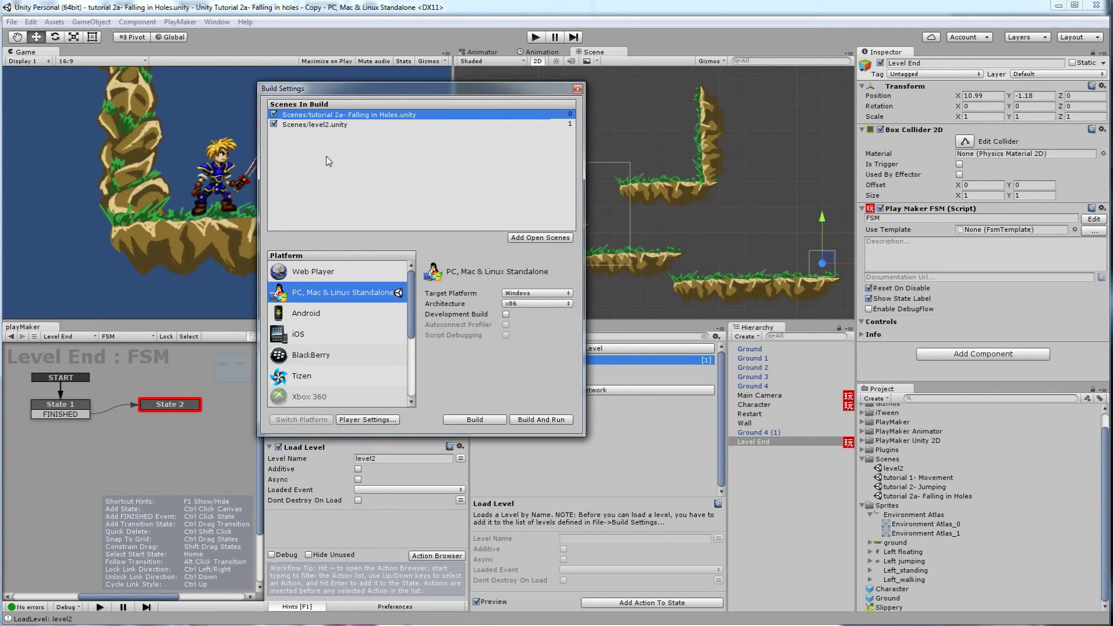
left_click(327, 124)
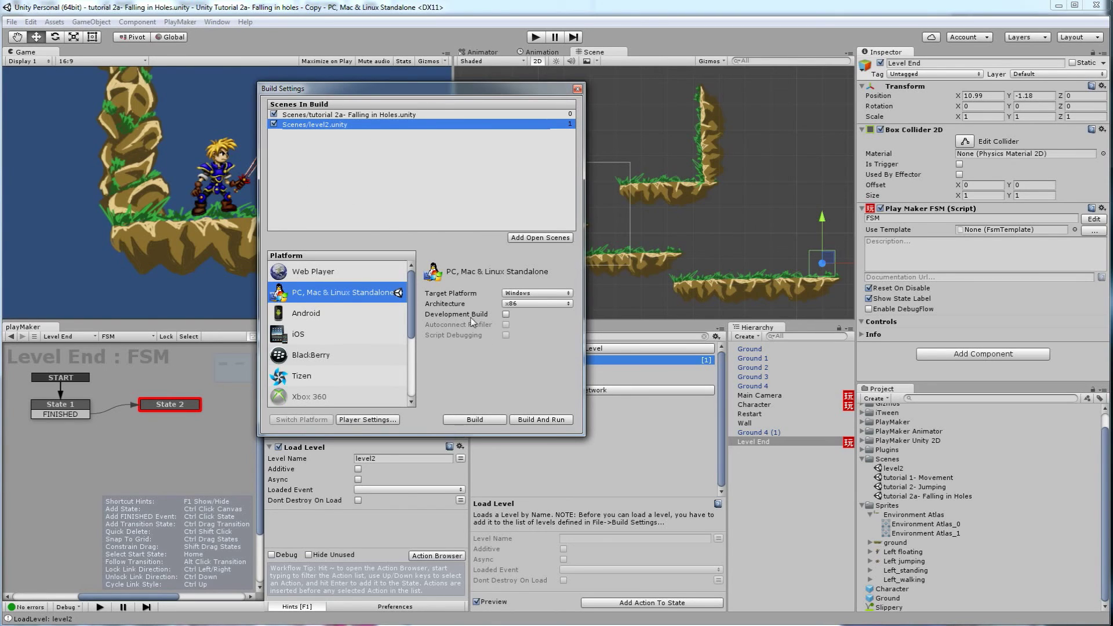
left_click(575, 90)
left_click(535, 38)
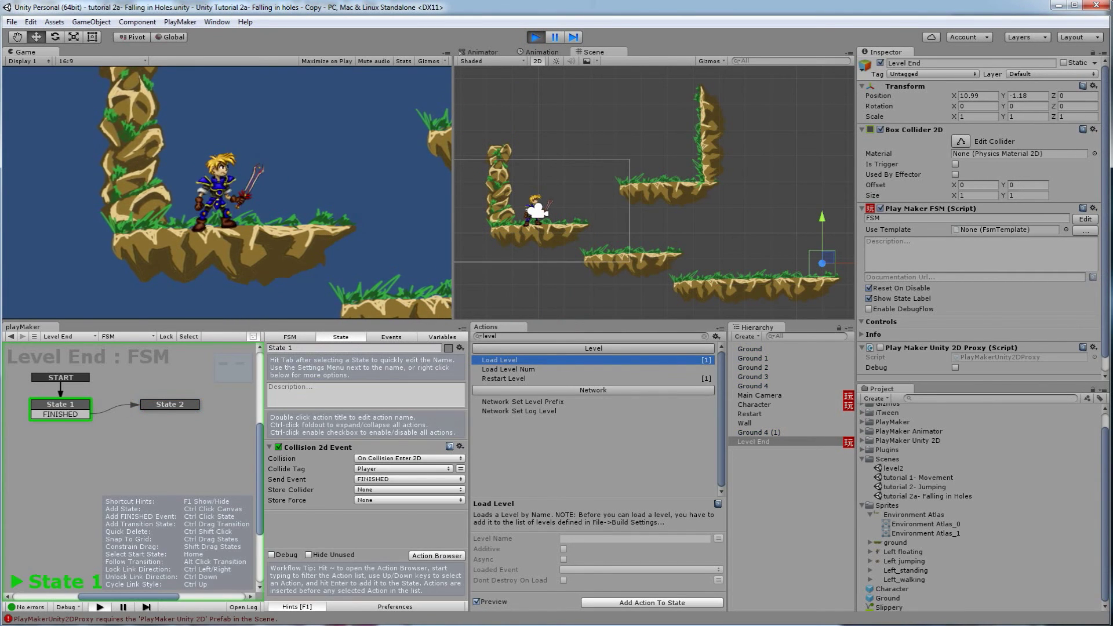
- Walk the character into the Level End trigger so level2 loads
key("Left")
key("Right")
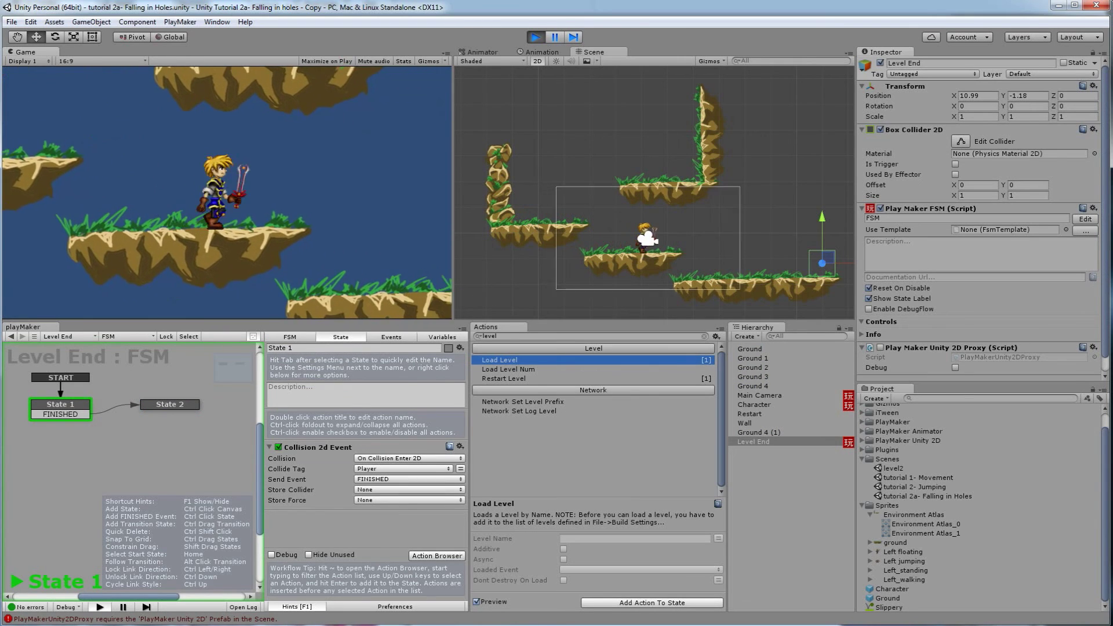
key("Right")
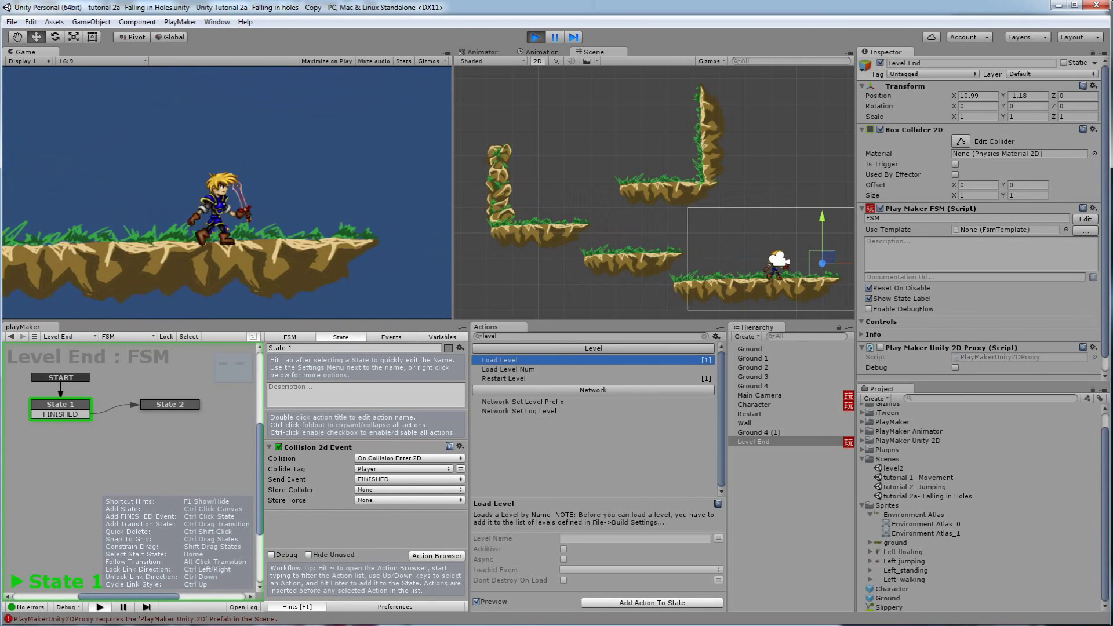
- Walk the character back and forth around the level2 platform
key("Right")
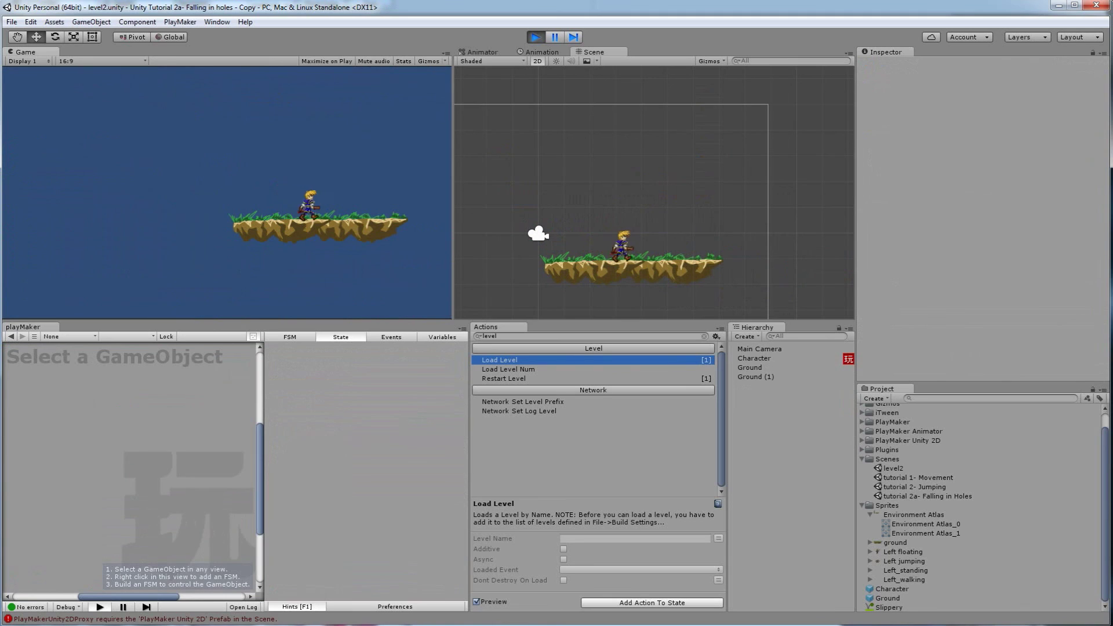
key("Right")
key("Left")
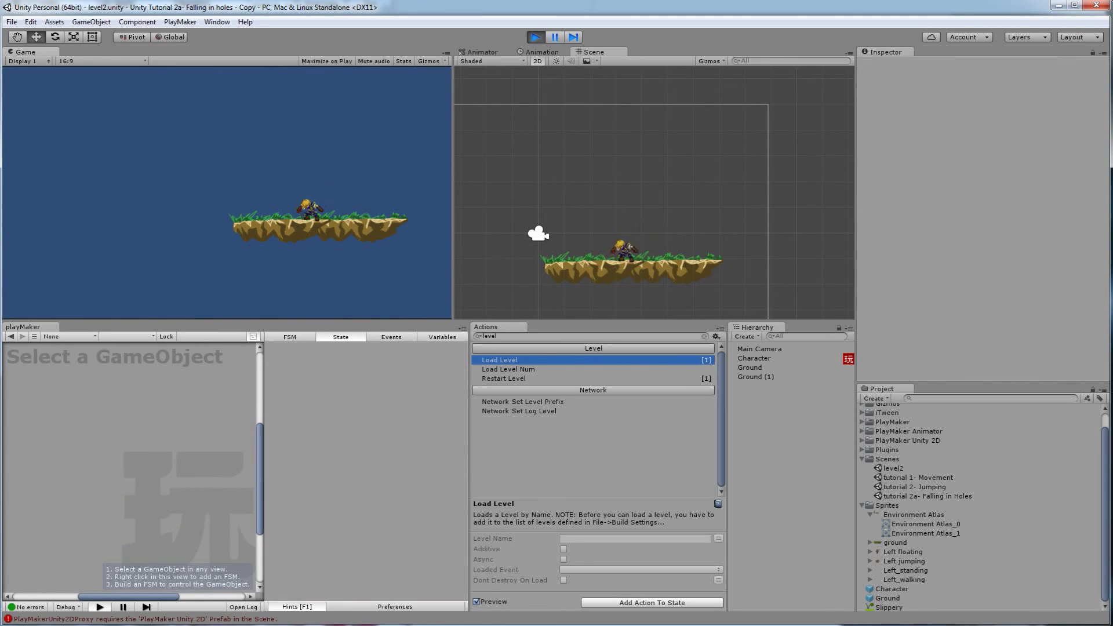
key("Right")
key("Left")
key("Right")
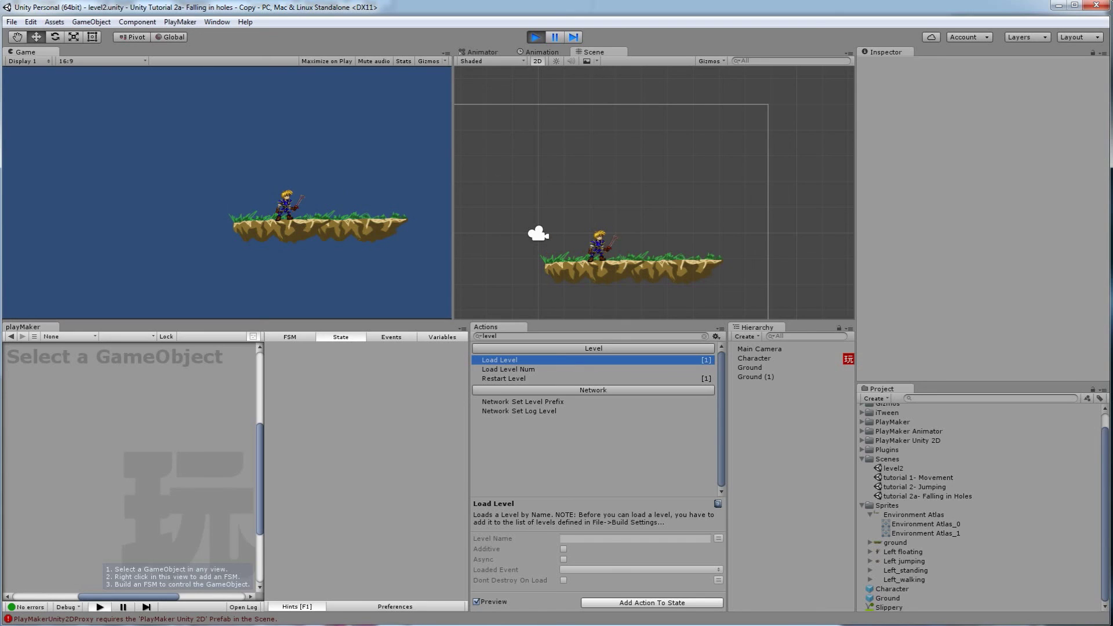
key("Left")
key("Left")
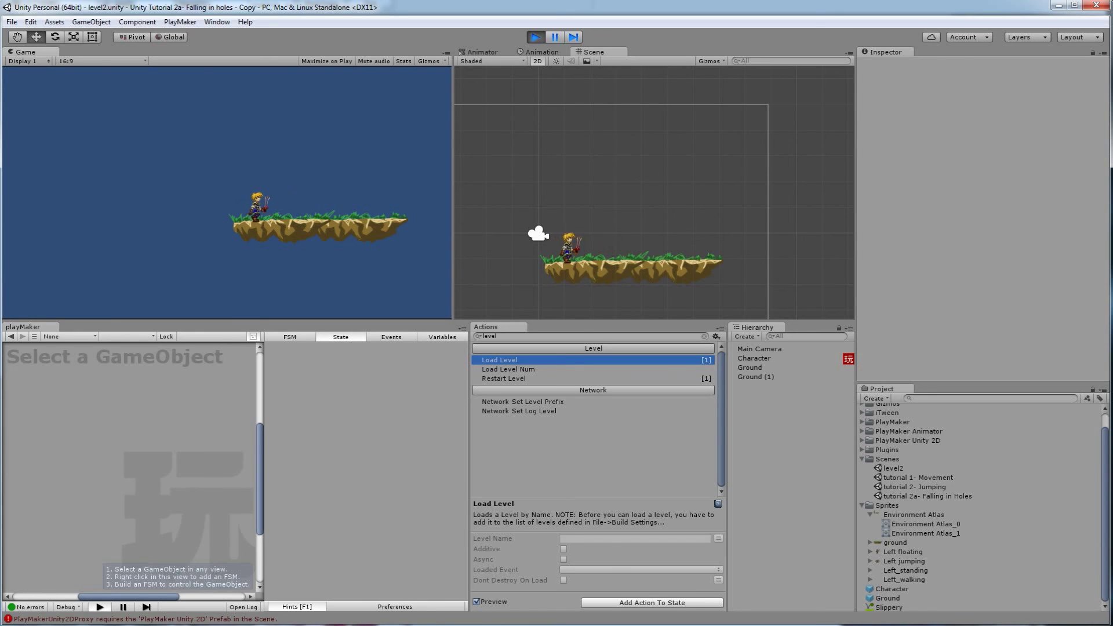
key("Right")
key("Right")
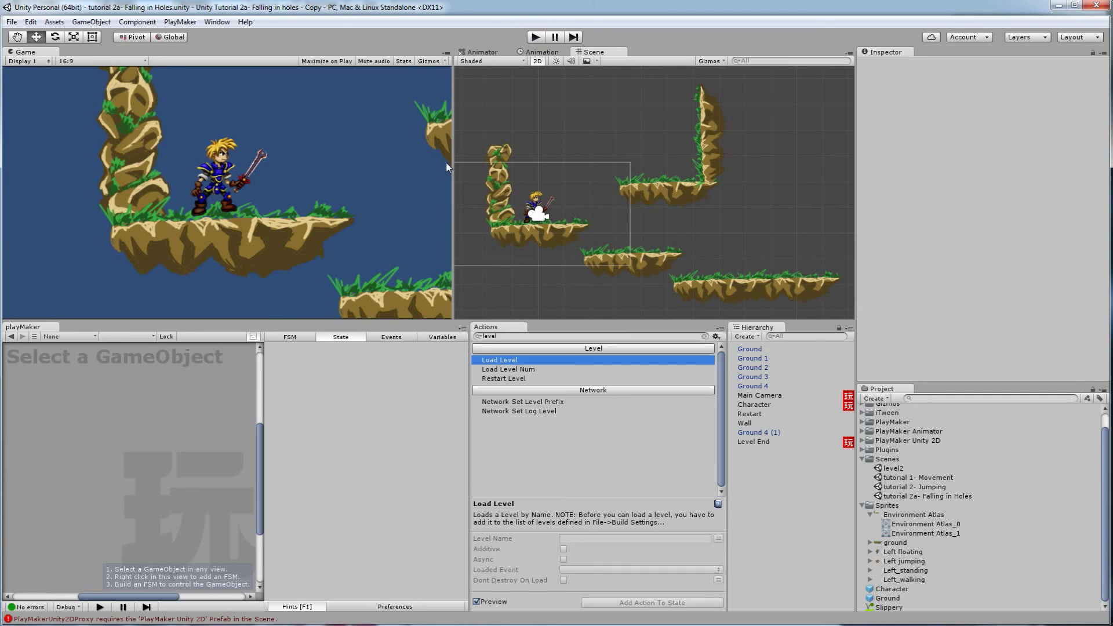
- Inspect Level End's State 2, whose Load Level action has Level Name set to level2
left_click(763, 442)
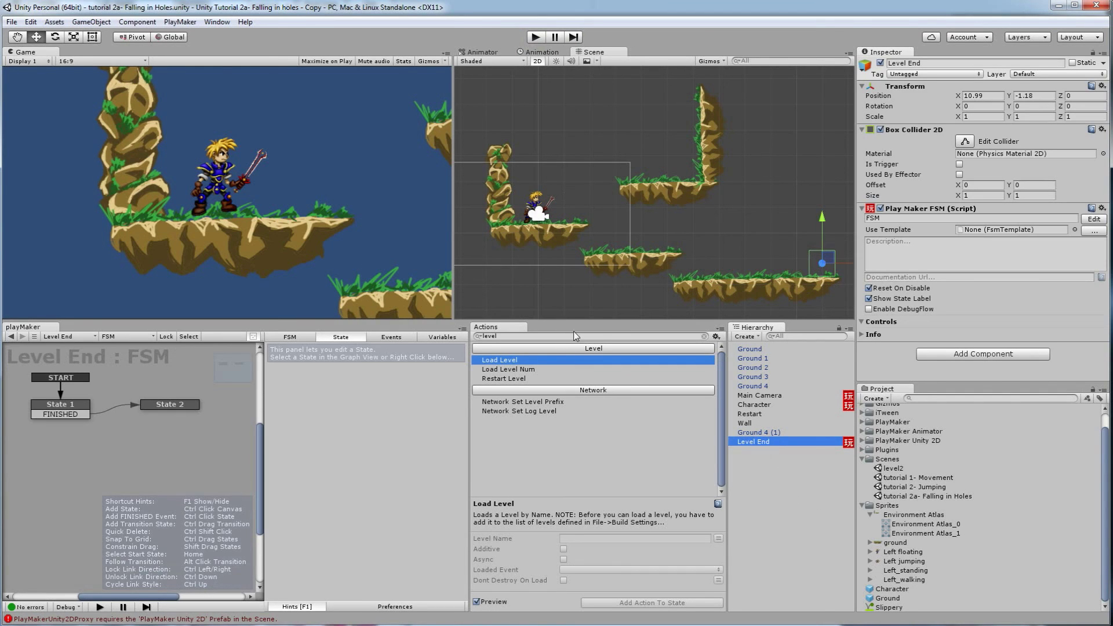
left_click(169, 404)
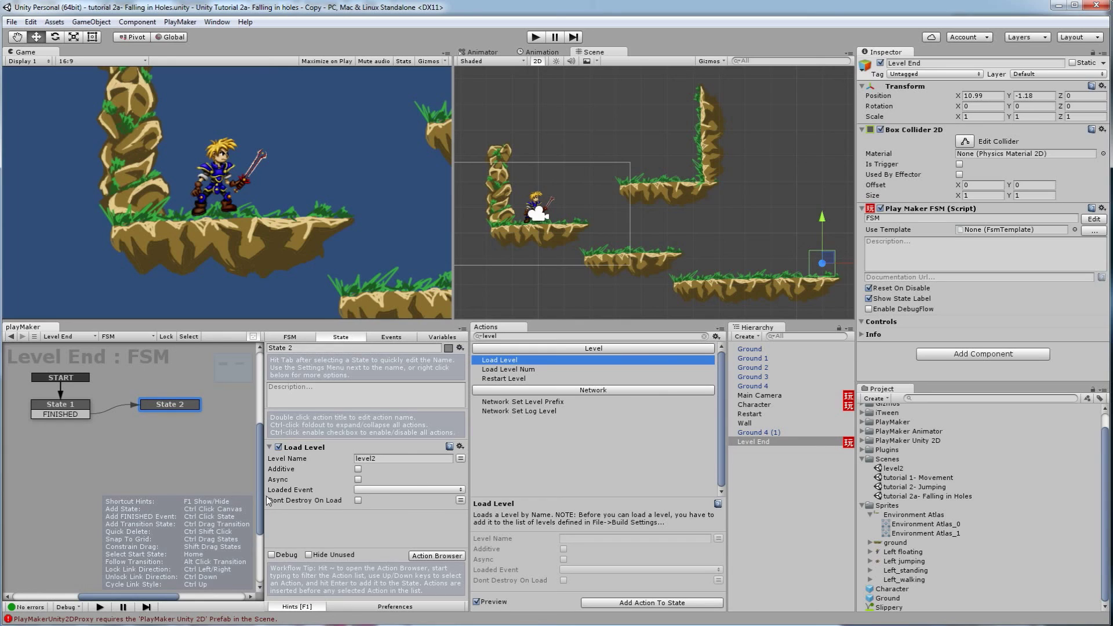
left_click(374, 456)
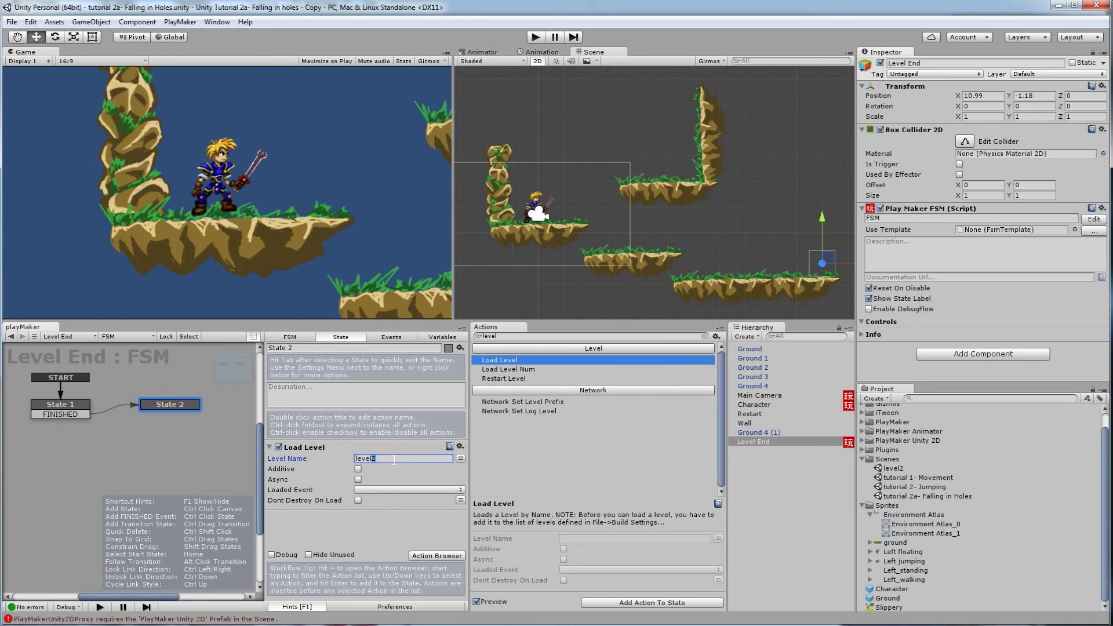